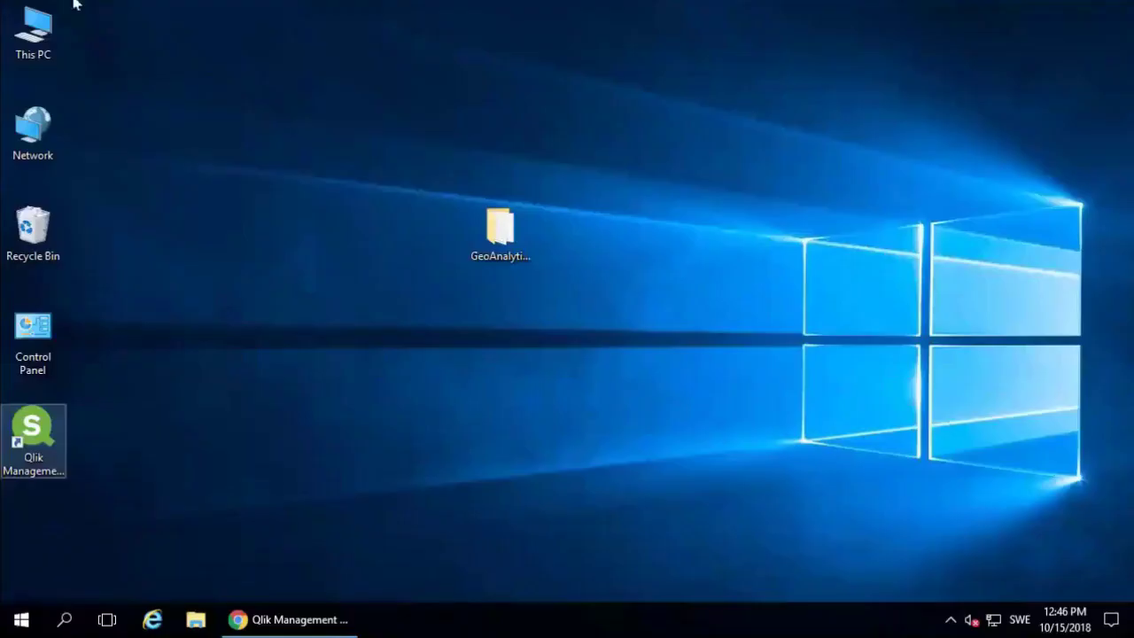
# Step: Inspect the contents of the GeoAnalytics package folder on the desktop, then close it
pyautogui.click(318, 261)
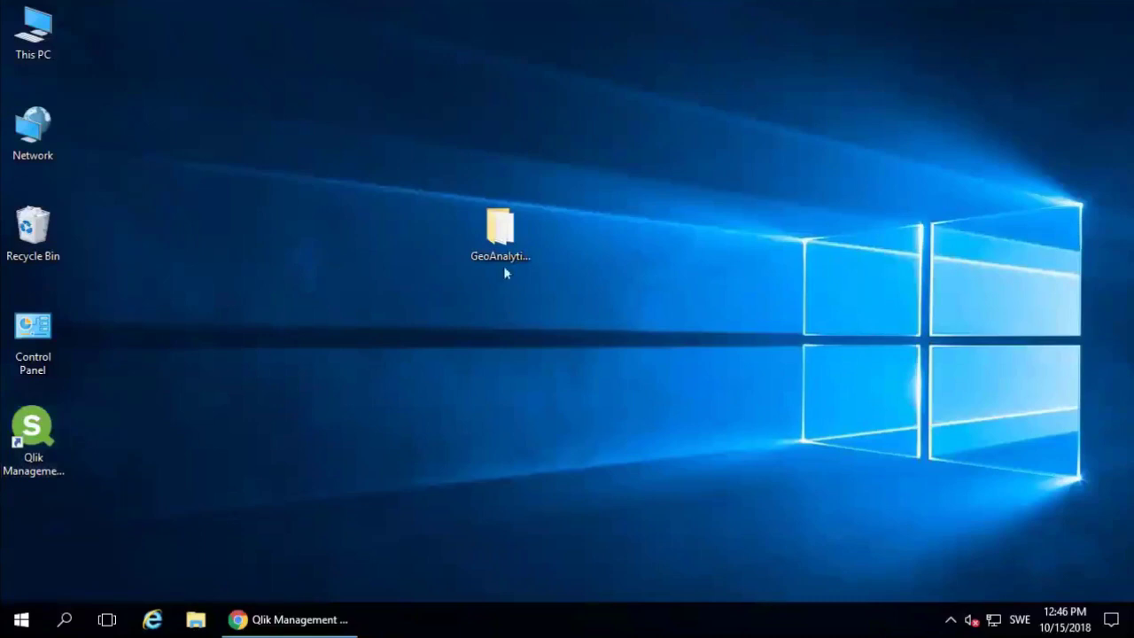
pyautogui.doubleClick(499, 235)
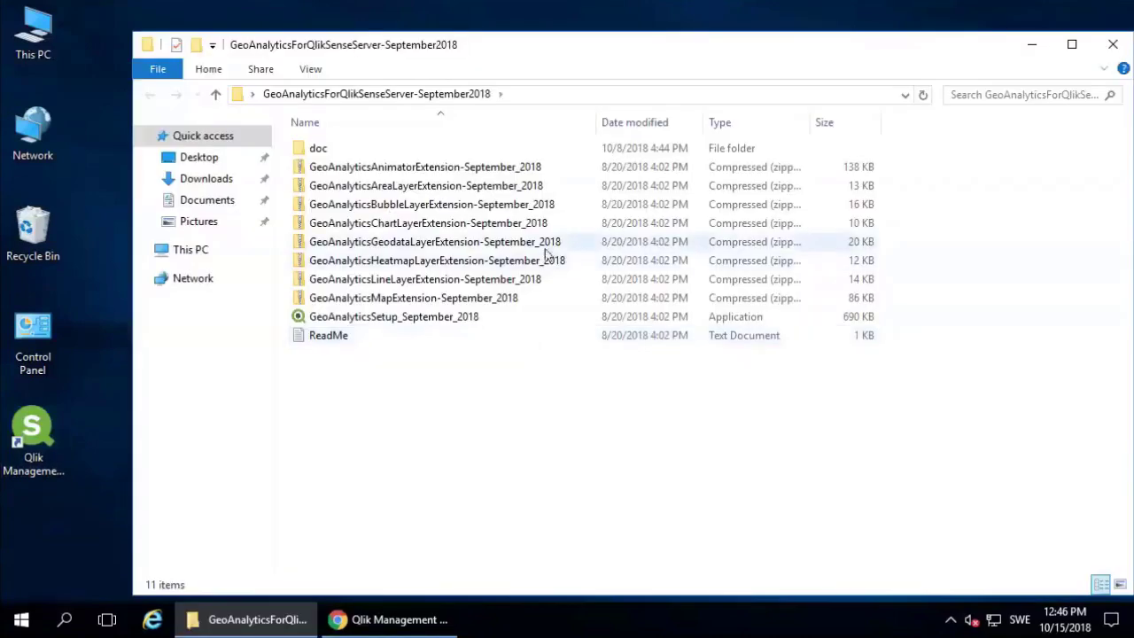
pyautogui.click(1113, 43)
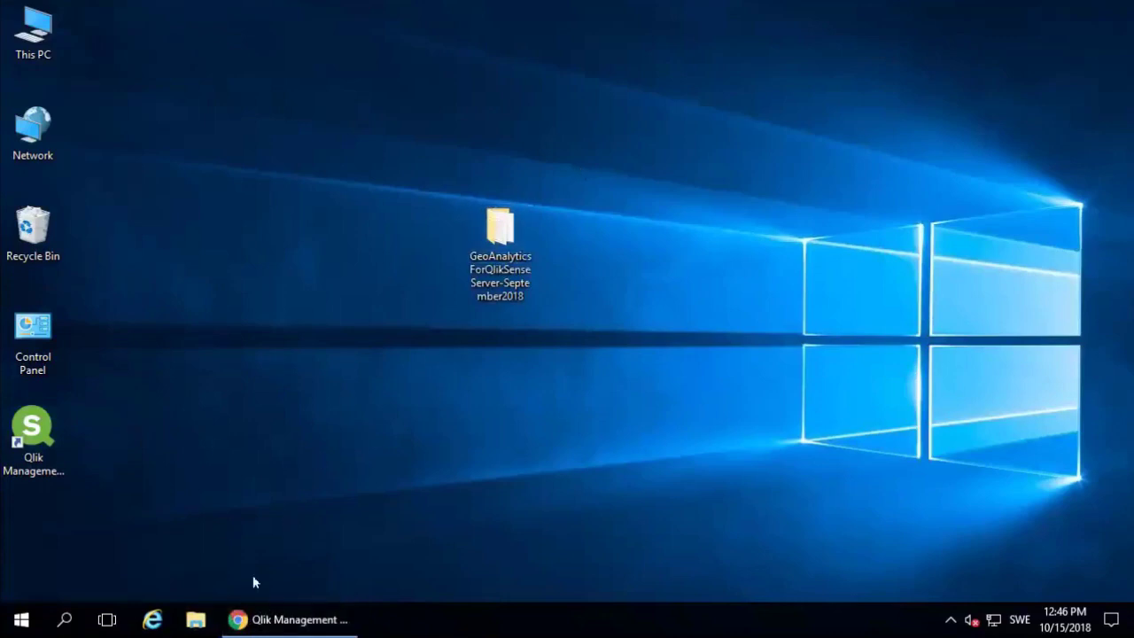
# Step: Filter the console's Extensions list by name 'idevi'
pyautogui.click(271, 619)
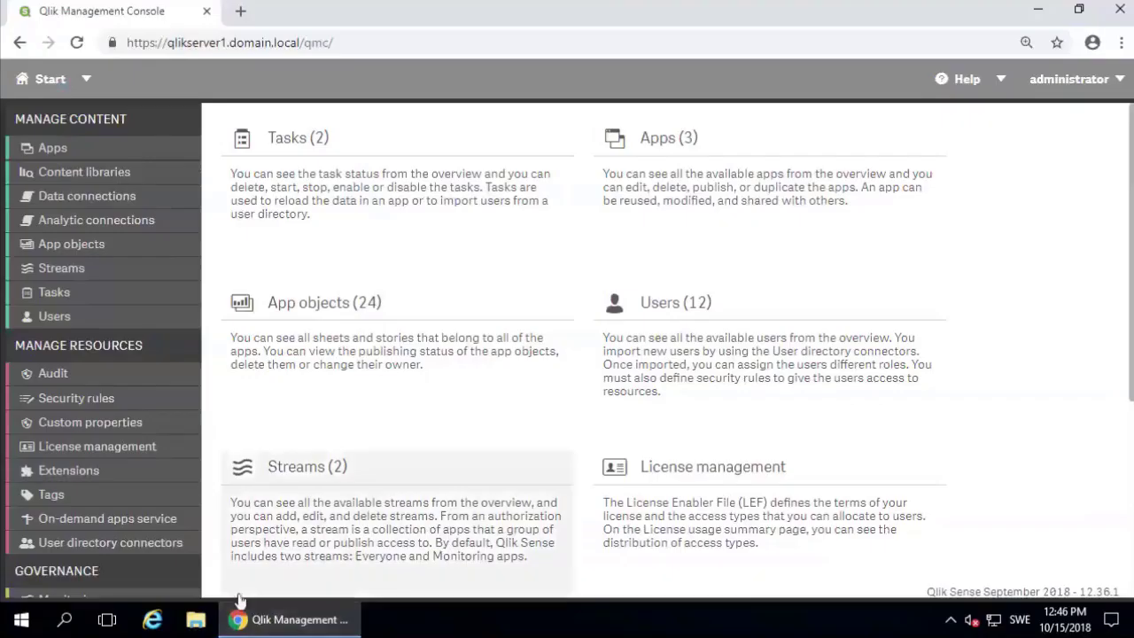
pyautogui.click(102, 471)
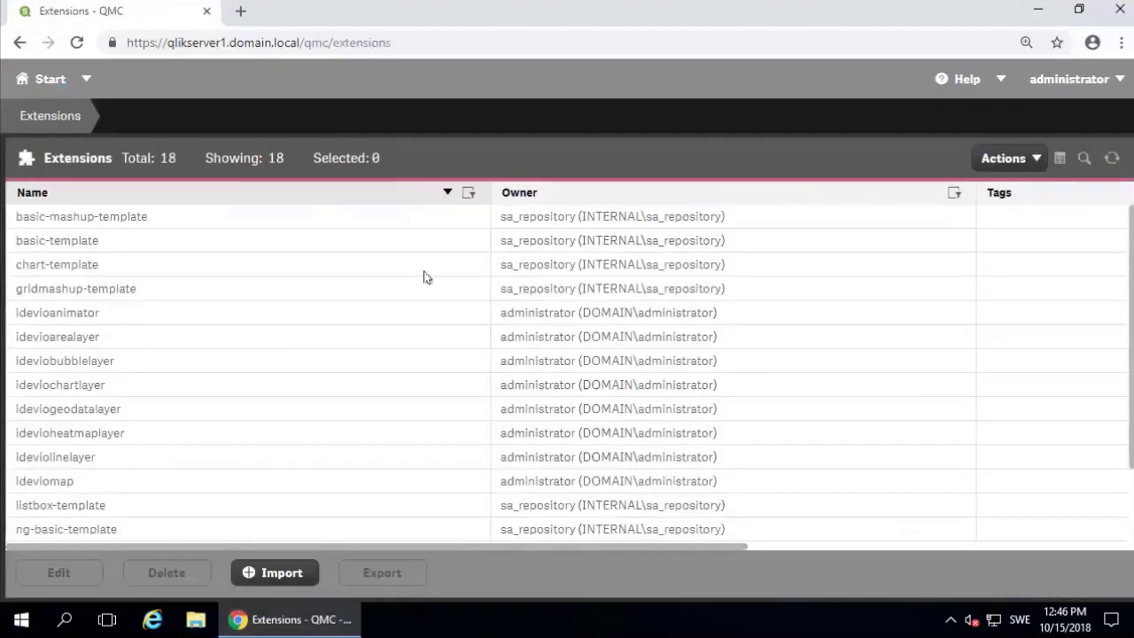
pyautogui.click(465, 195)
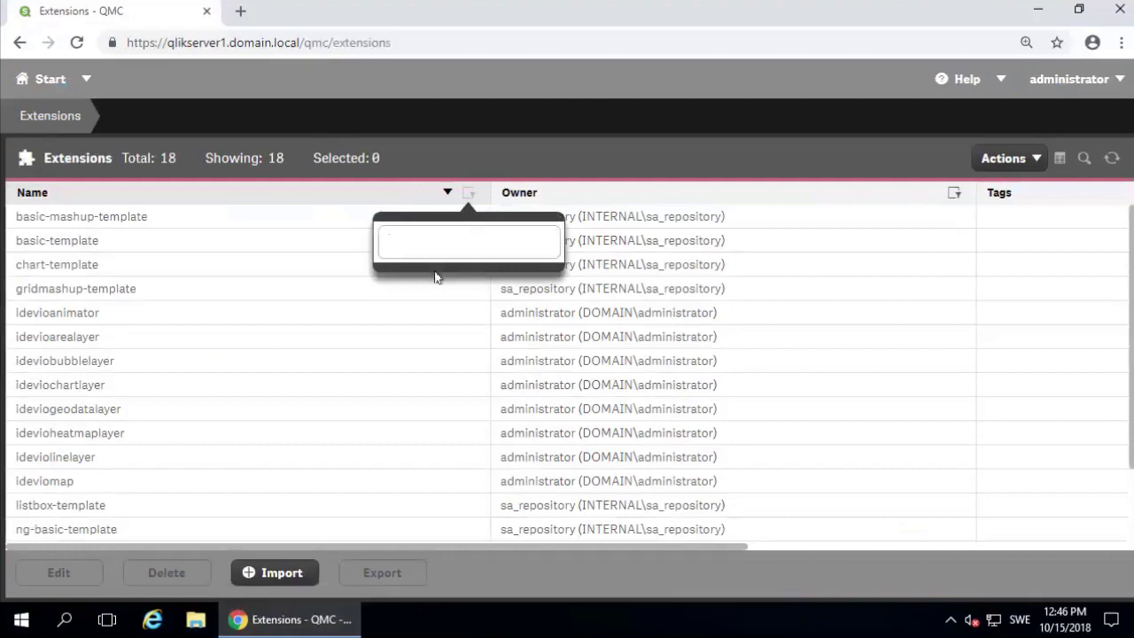
pyautogui.write('idev')
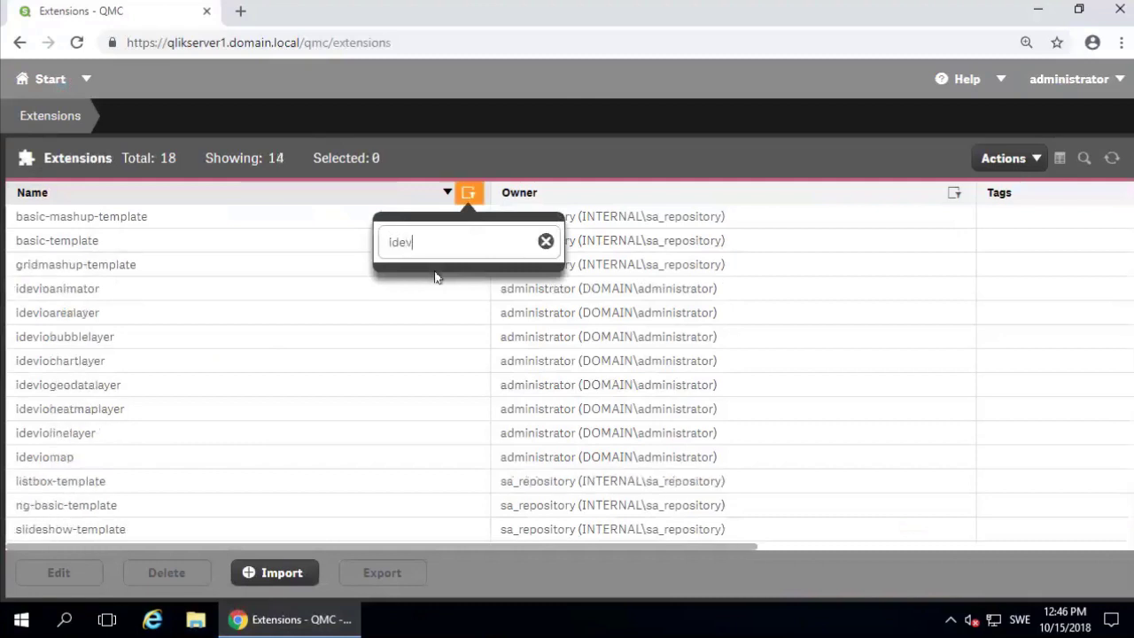
pyautogui.write('io')
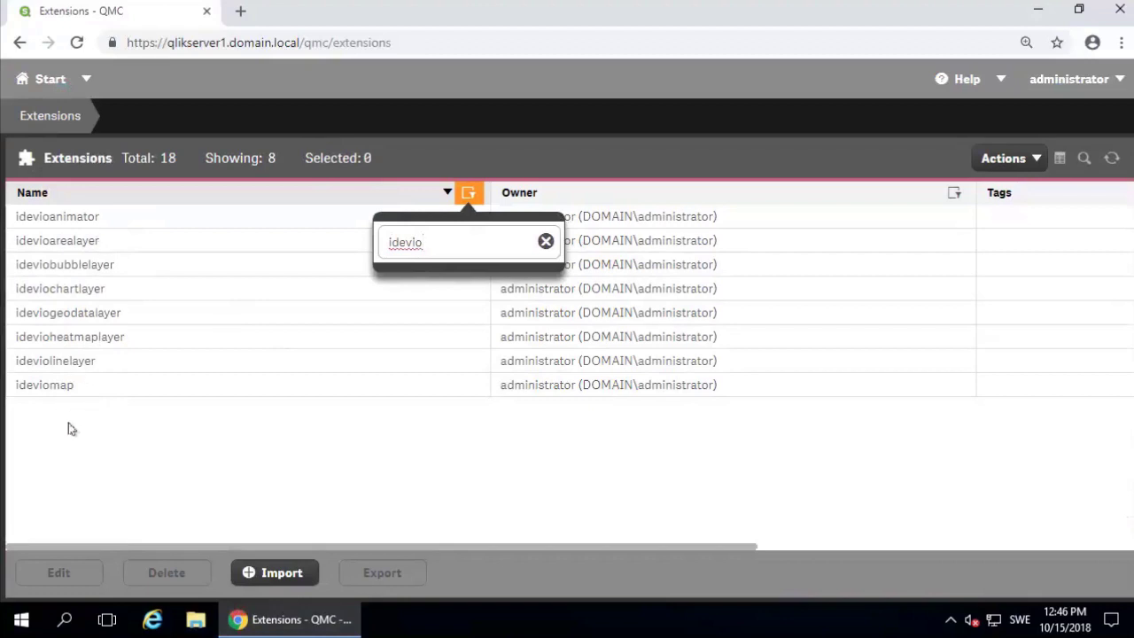
# Step: Select all eight idevio extensions, from idevioanimator to the map extension, and delete them
pyautogui.click(98, 220)
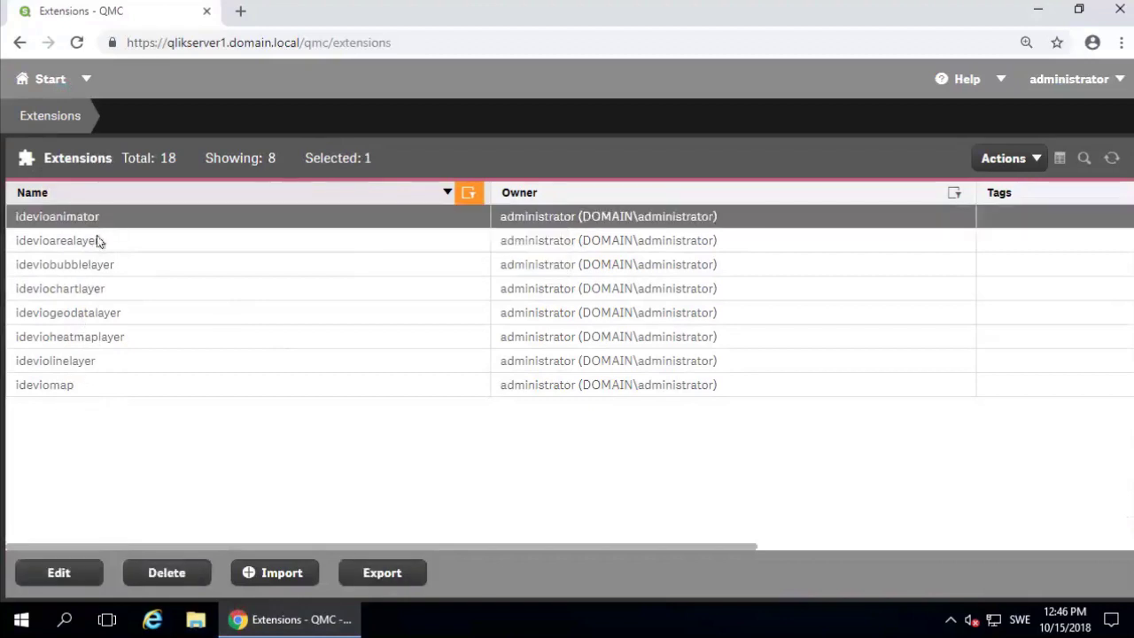
pyautogui.click(97, 243)
pyautogui.click(99, 267)
pyautogui.click(94, 291)
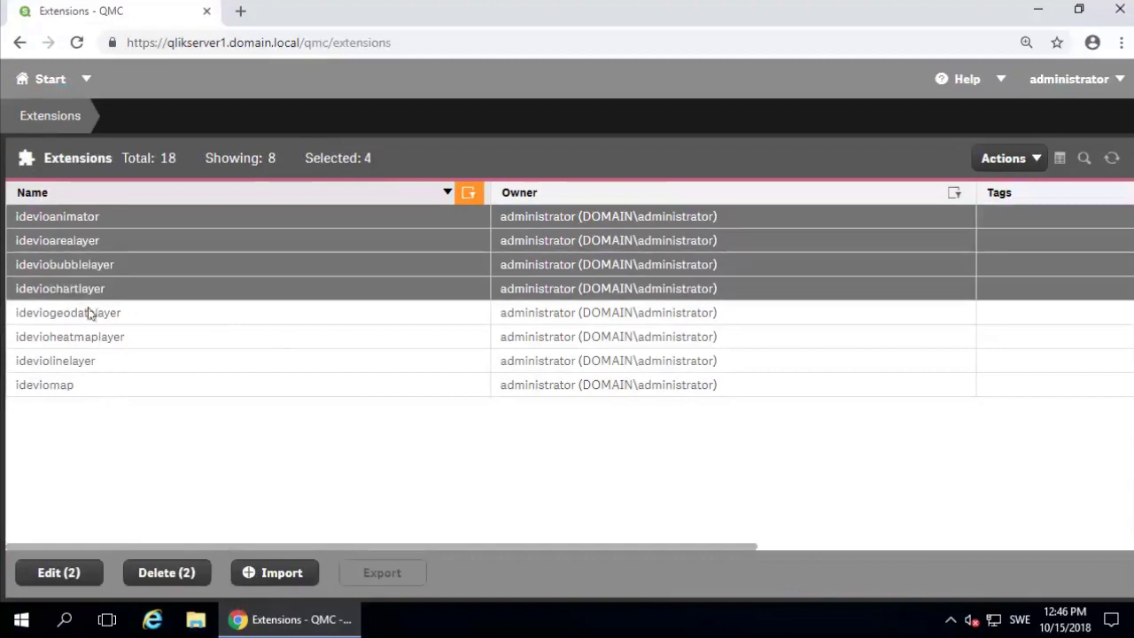
pyautogui.click(91, 314)
pyautogui.click(83, 344)
pyautogui.click(79, 363)
pyautogui.click(65, 388)
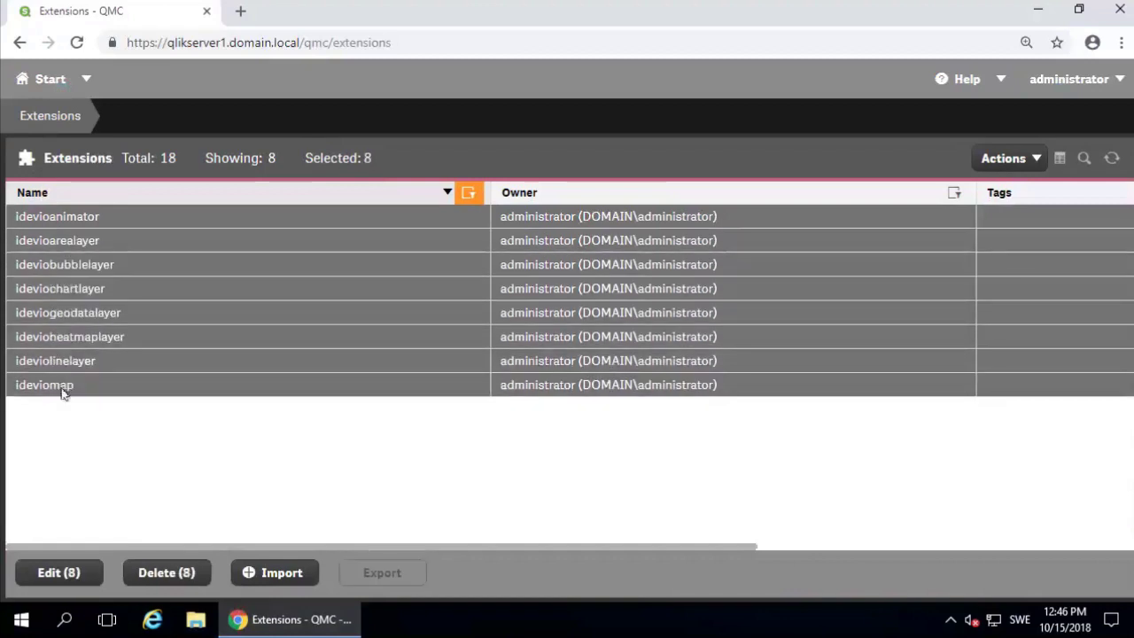
pyautogui.click(167, 575)
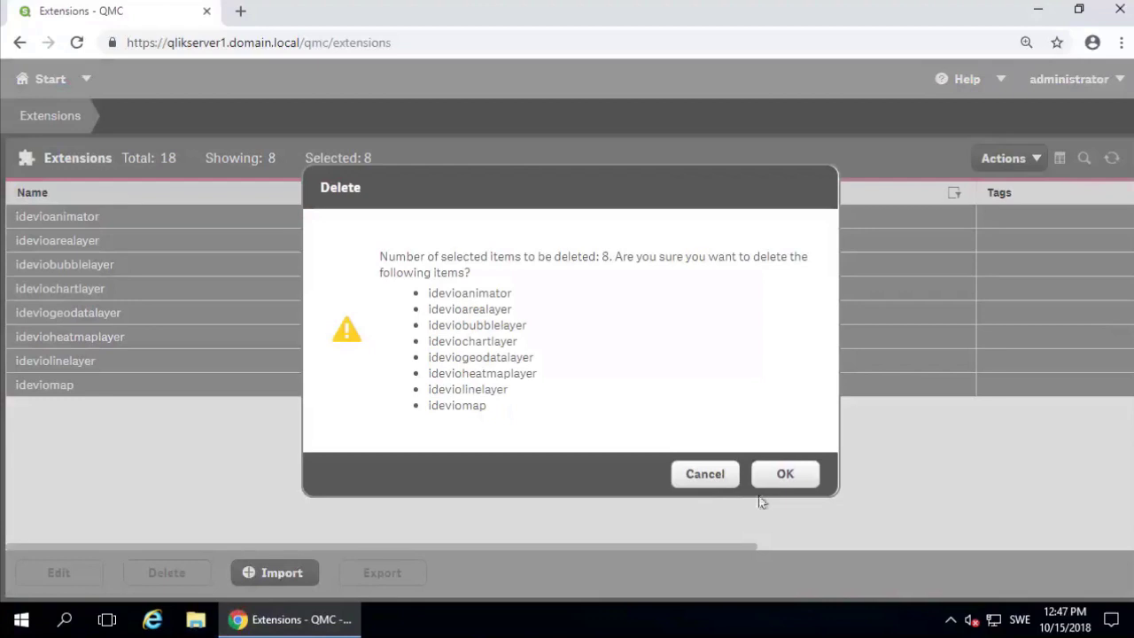
pyautogui.click(778, 476)
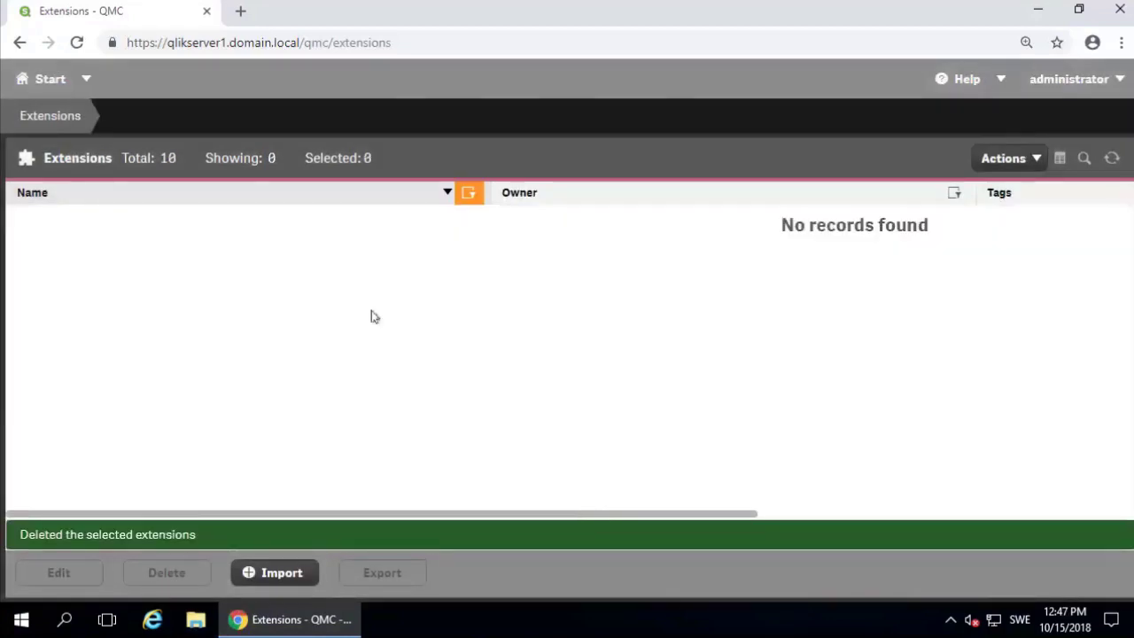
# Step: Import the Animator, AreaLayer and BubbleLayer GeoAnalytics extension zips
pyautogui.click(284, 572)
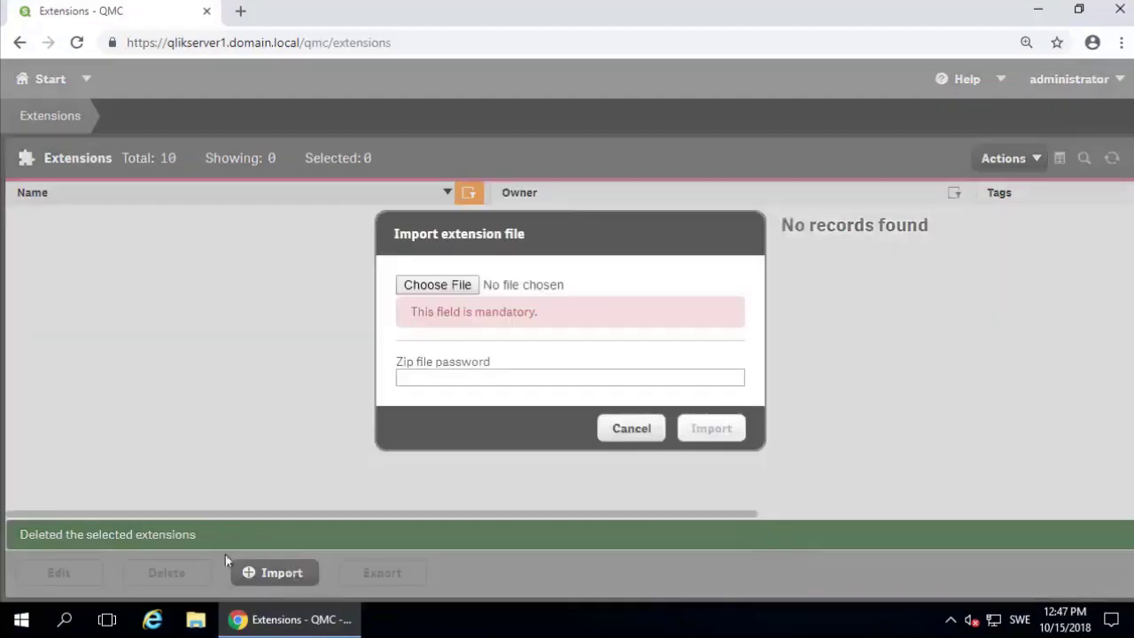
pyautogui.click(432, 288)
pyautogui.doubleClick(250, 139)
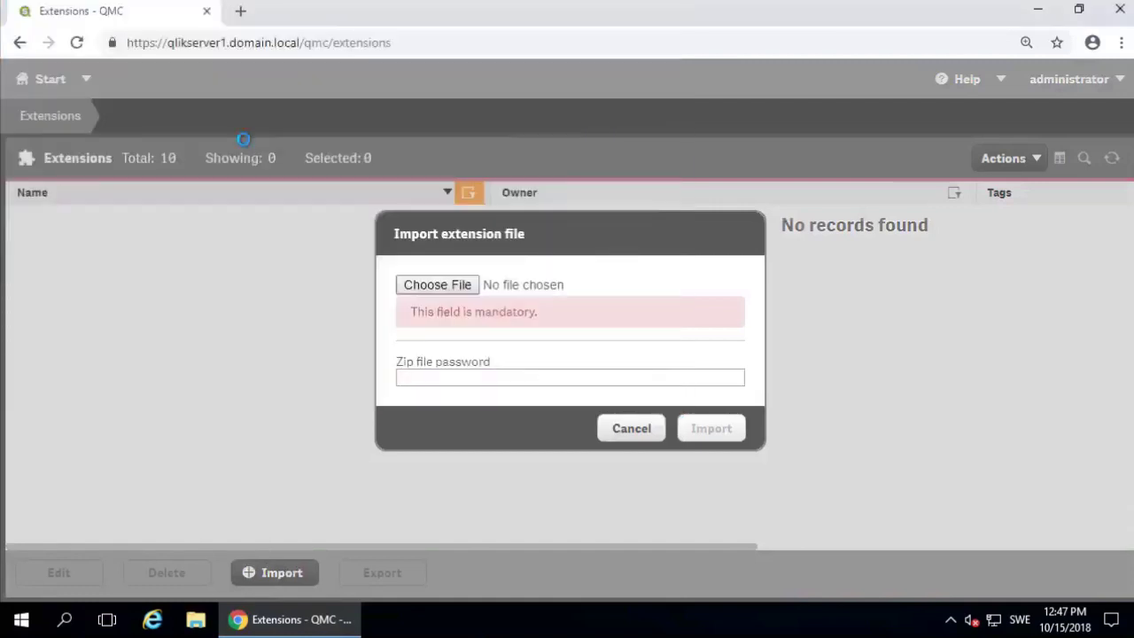
pyautogui.click(707, 419)
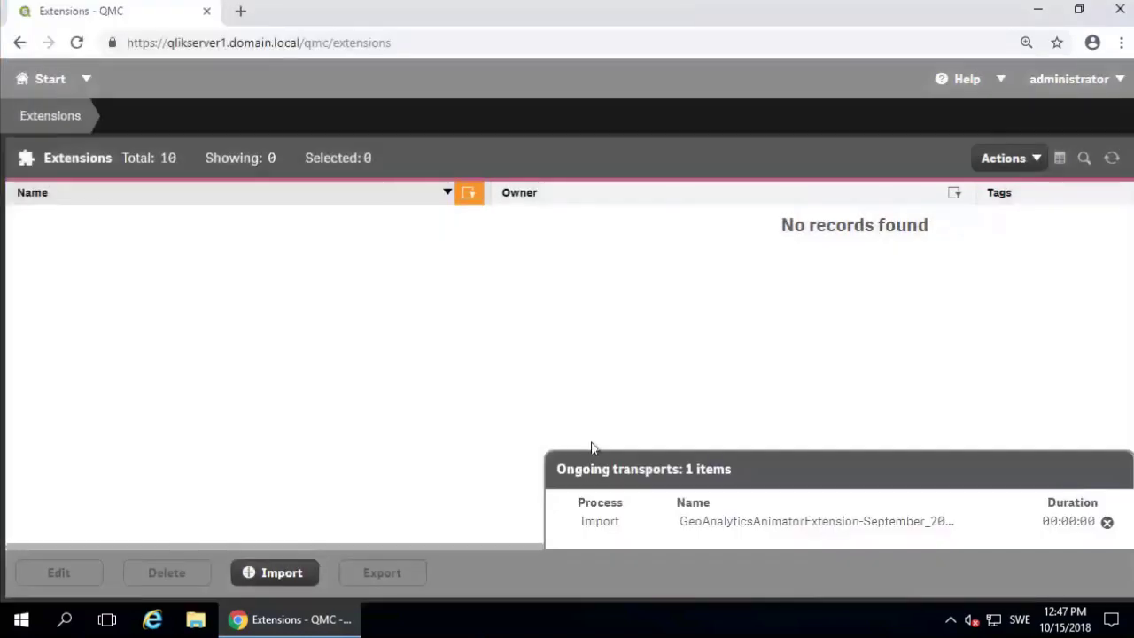
pyautogui.click(292, 572)
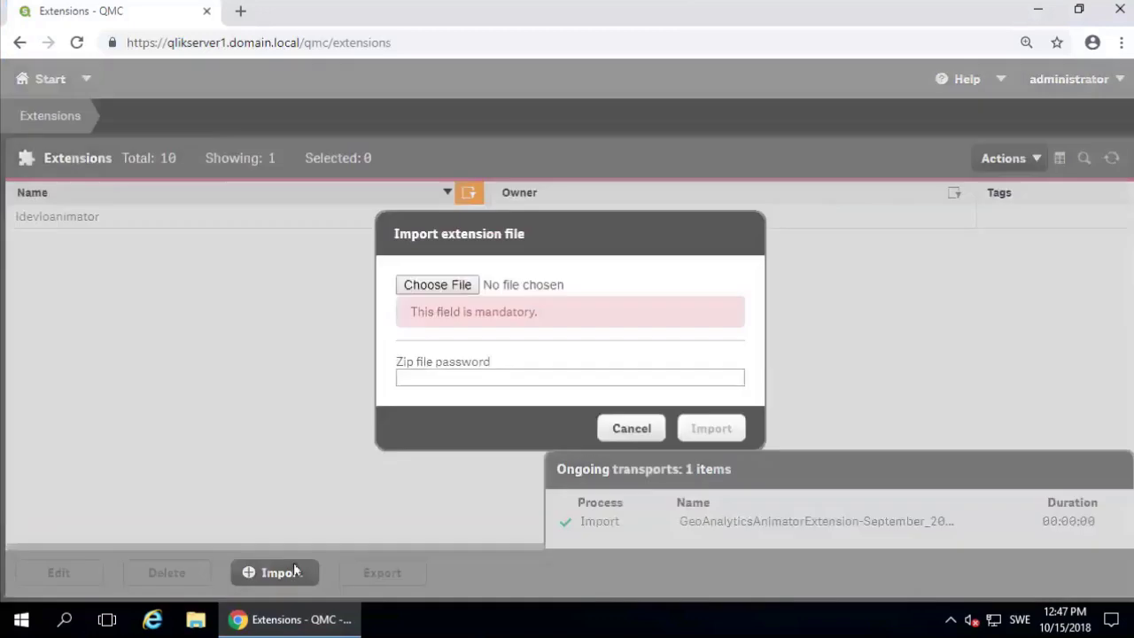
pyautogui.click(432, 288)
pyautogui.doubleClick(292, 157)
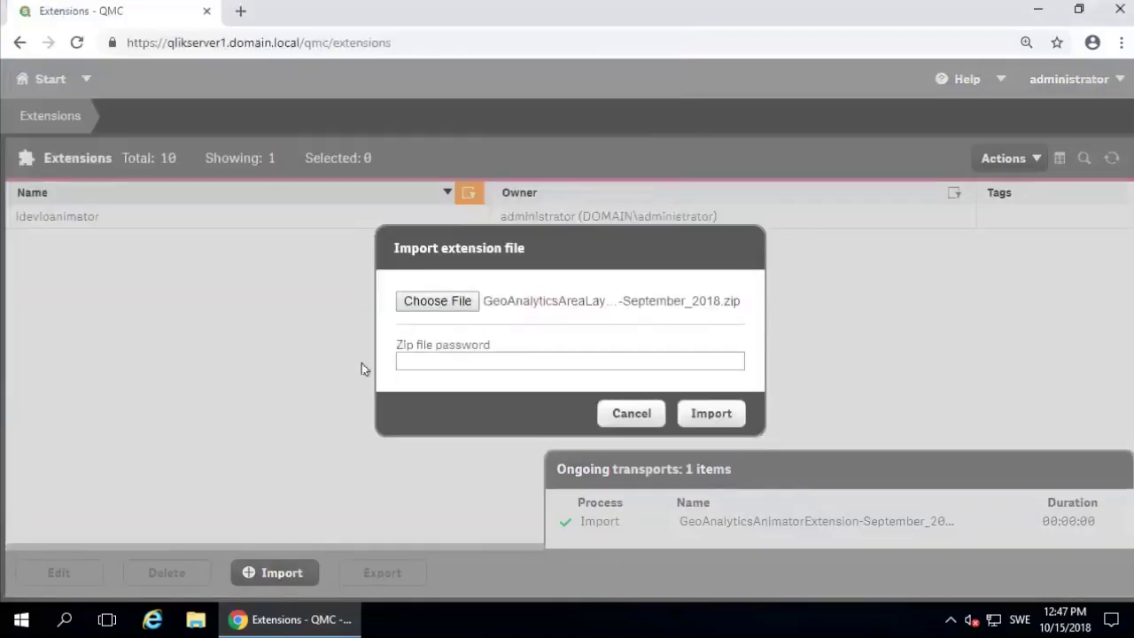
pyautogui.click(711, 410)
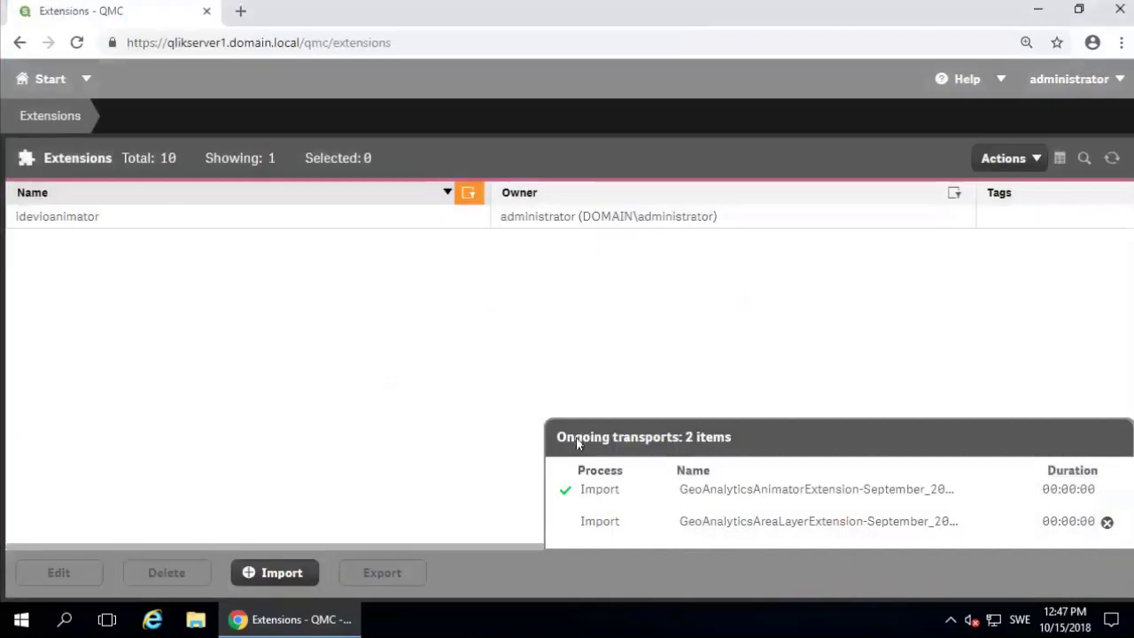
pyautogui.click(298, 572)
pyautogui.click(412, 285)
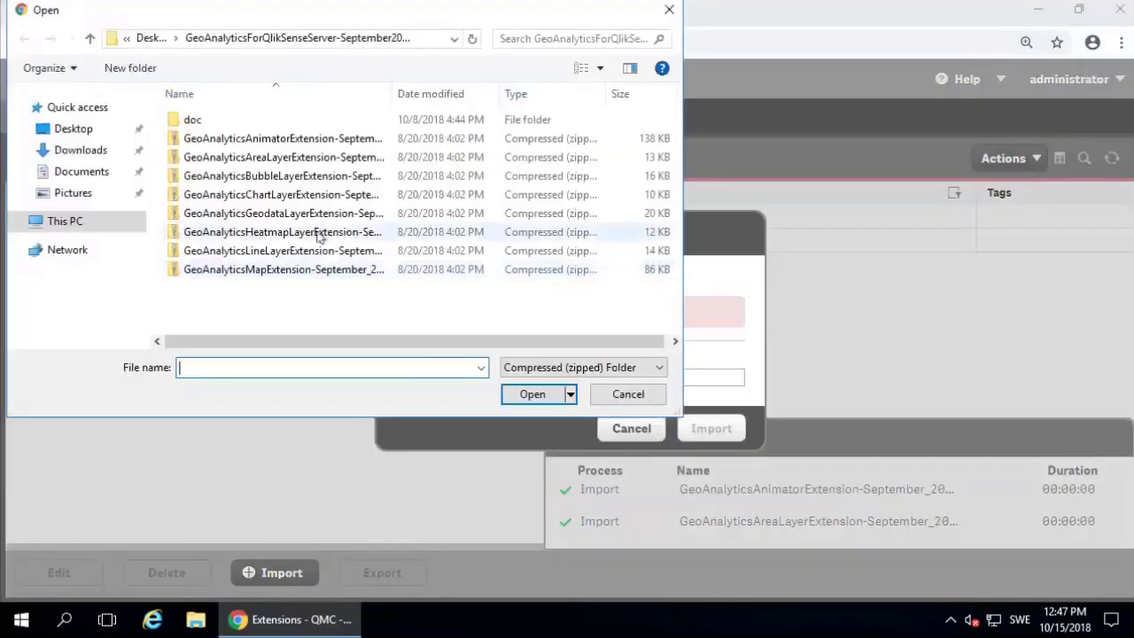
pyautogui.doubleClick(328, 180)
pyautogui.click(694, 417)
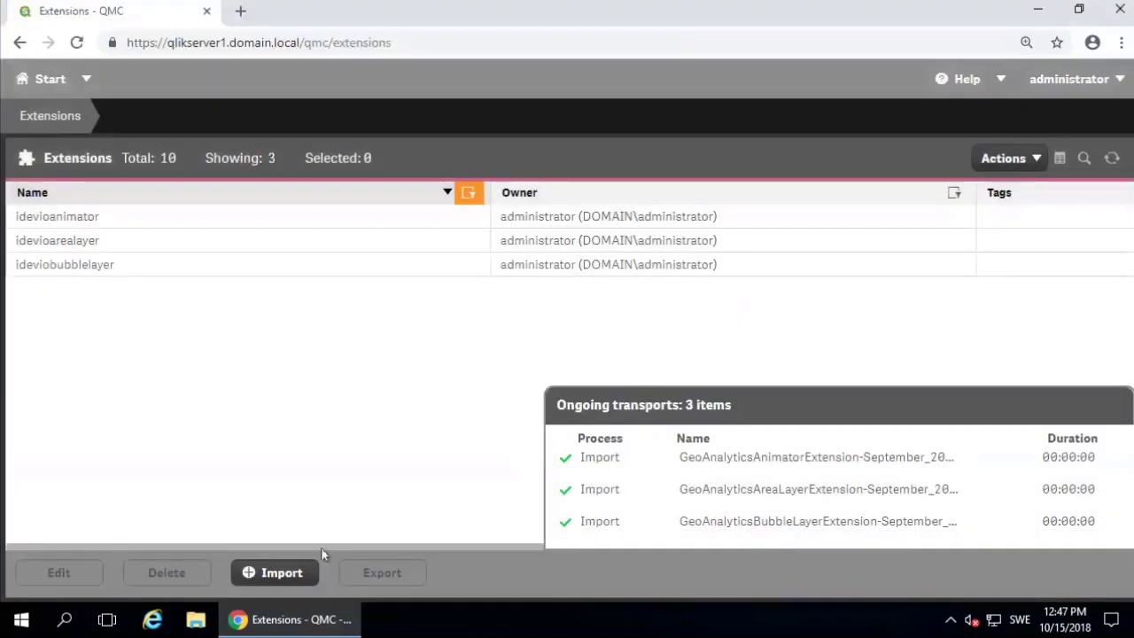
# Step: Import the ChartLayer and GeodataLayer extension zips
pyautogui.click(268, 572)
pyautogui.click(427, 284)
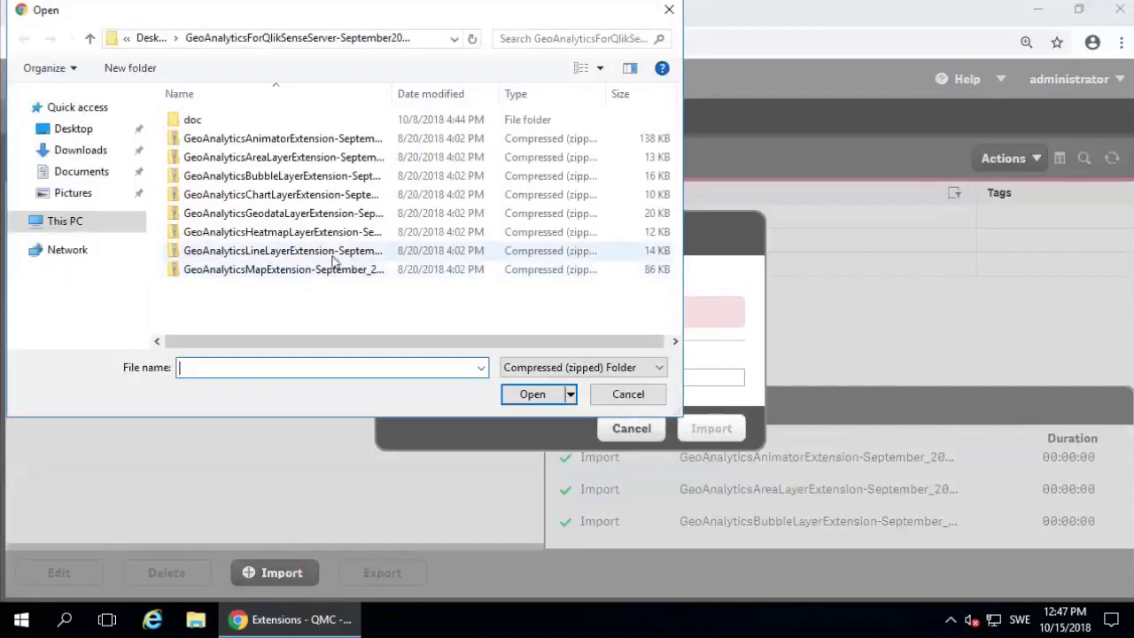
pyautogui.doubleClick(346, 195)
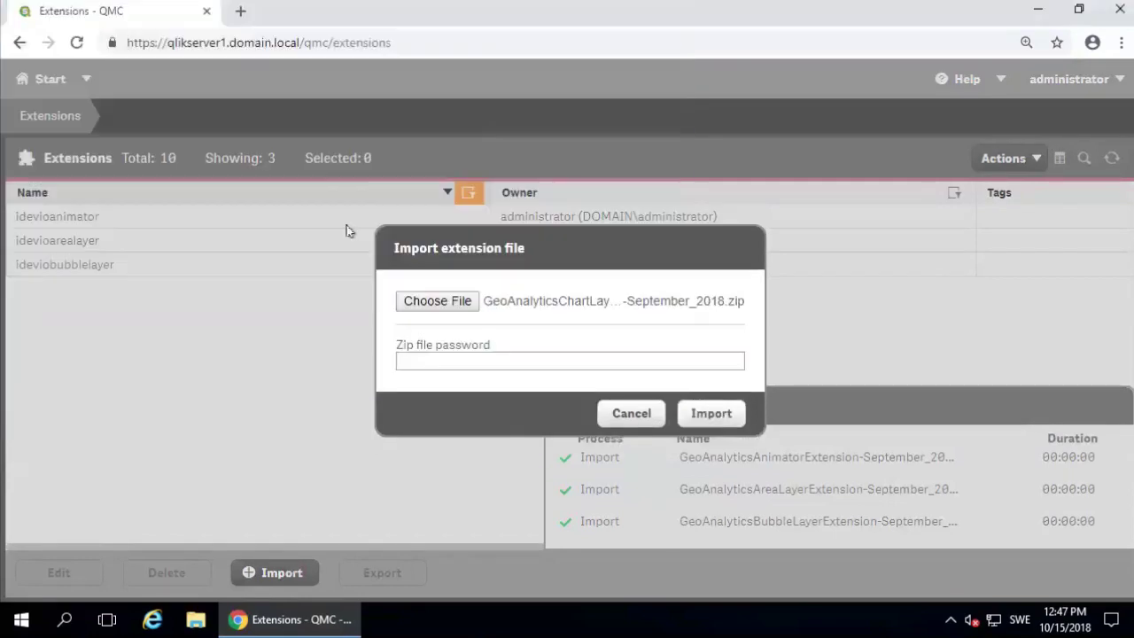
pyautogui.click(705, 412)
pyautogui.click(293, 568)
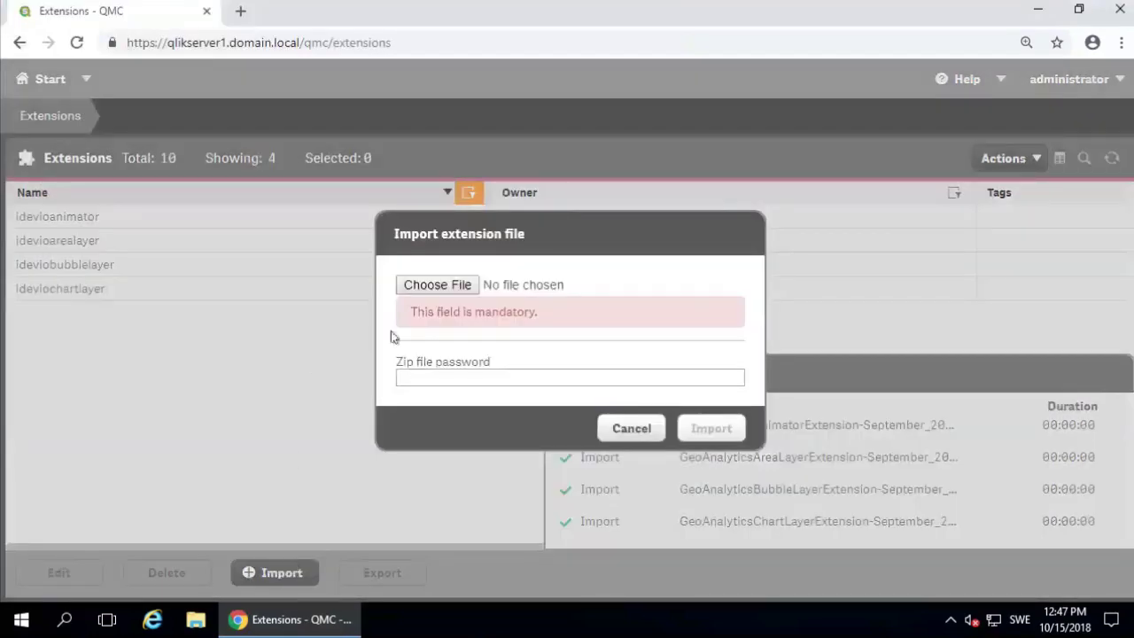
pyautogui.click(425, 285)
pyautogui.click(343, 215)
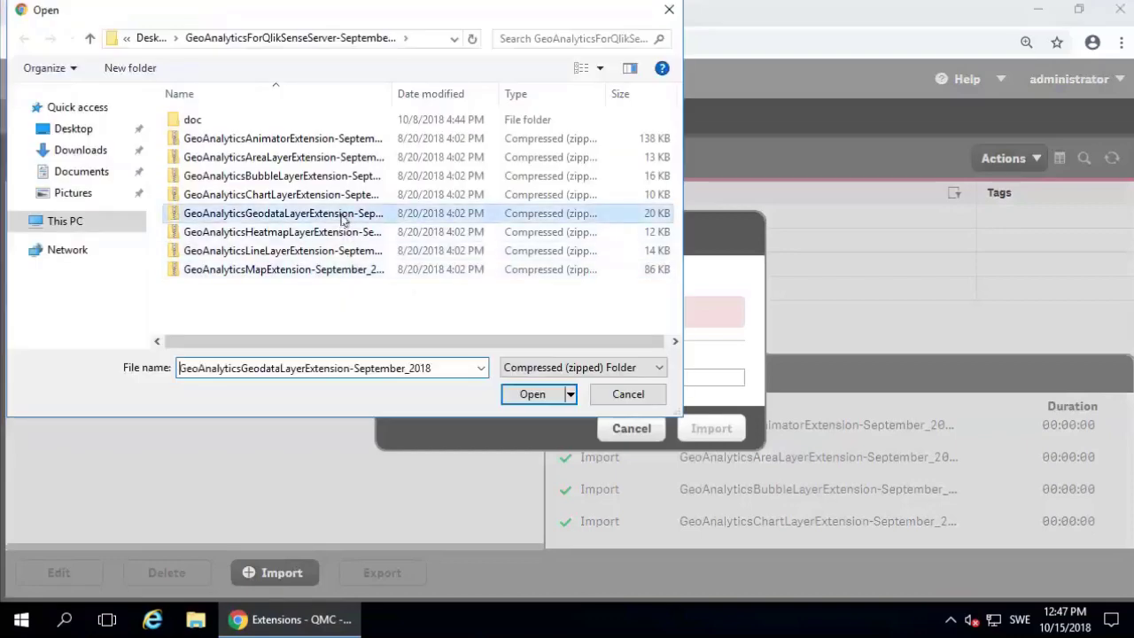
pyautogui.doubleClick(344, 217)
pyautogui.click(715, 414)
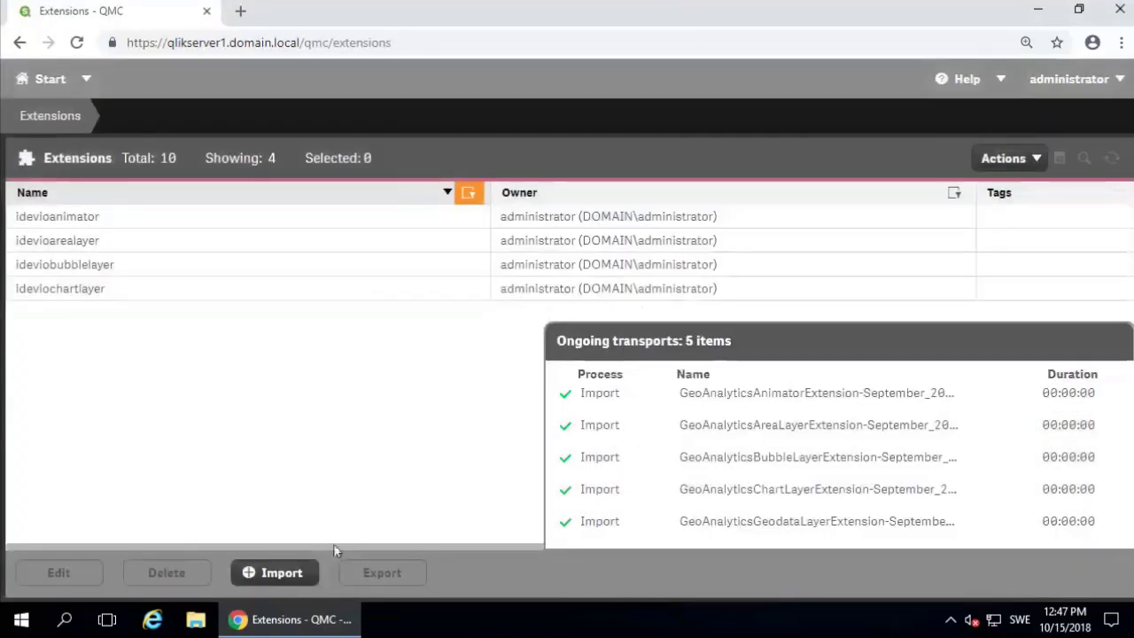
# Step: Import the HeatmapLayer, LineLayer and Map extension zips
pyautogui.click(282, 573)
pyautogui.click(412, 286)
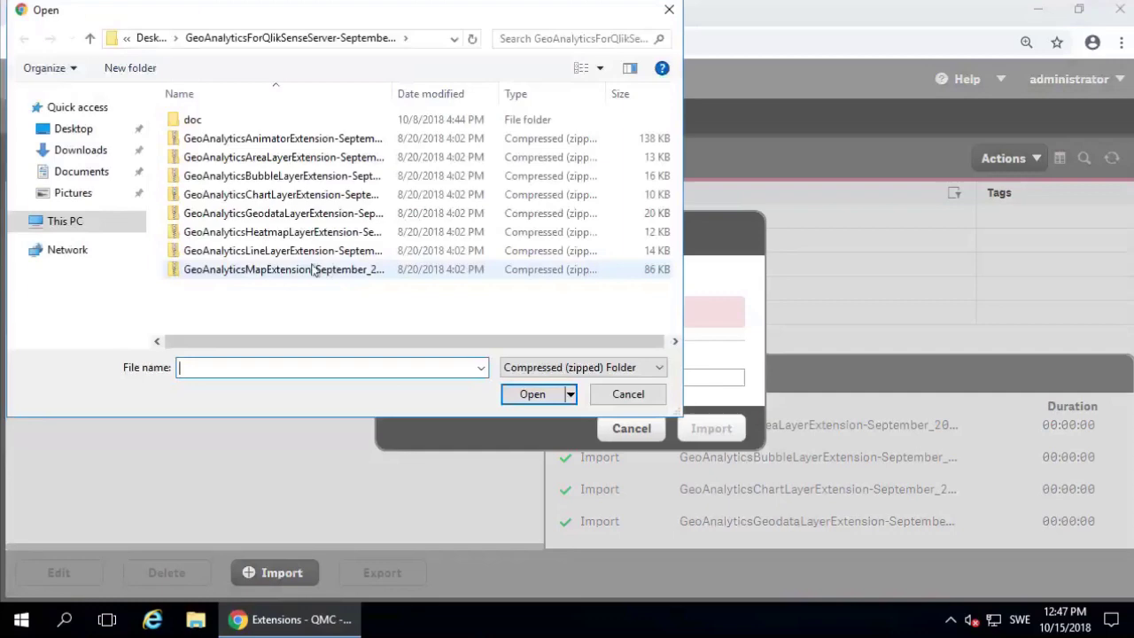
pyautogui.doubleClick(323, 232)
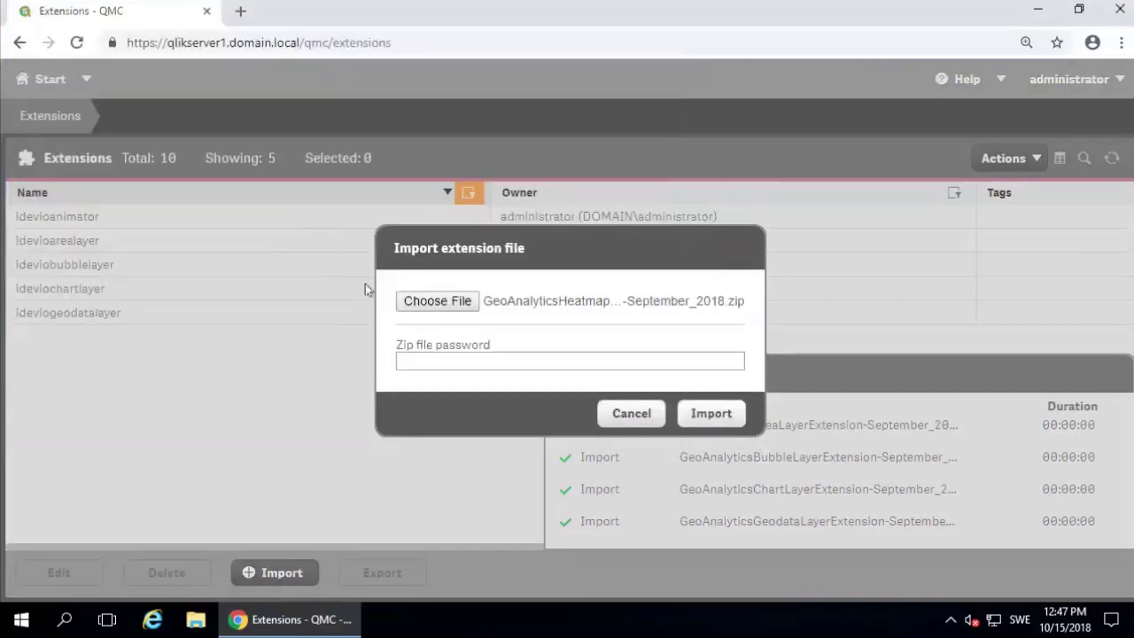
pyautogui.click(712, 411)
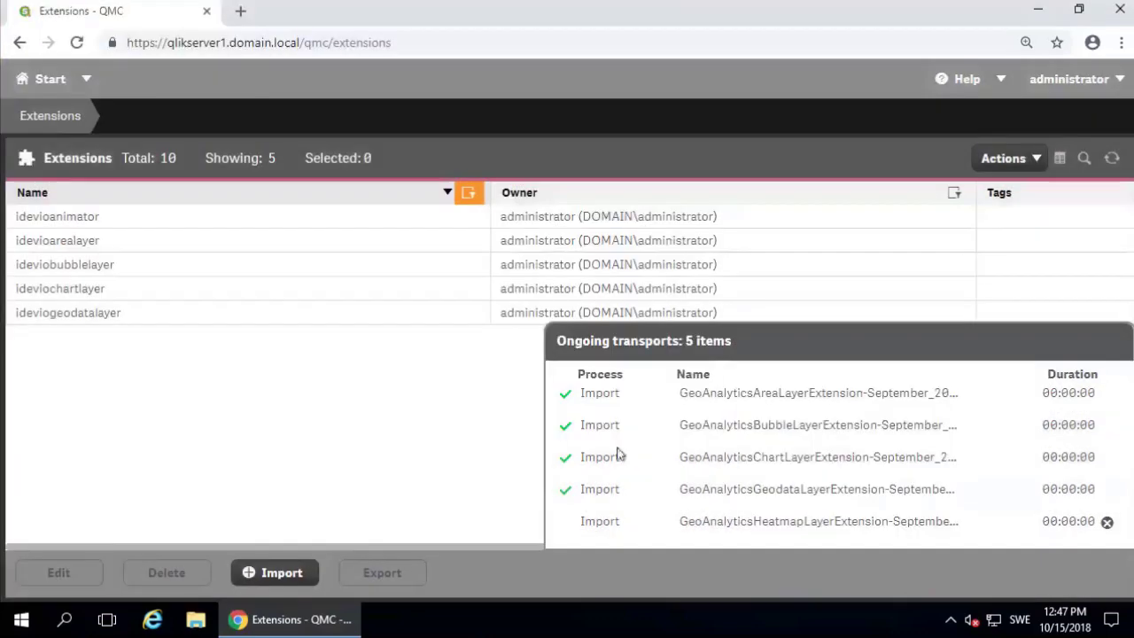
pyautogui.click(275, 570)
pyautogui.click(426, 296)
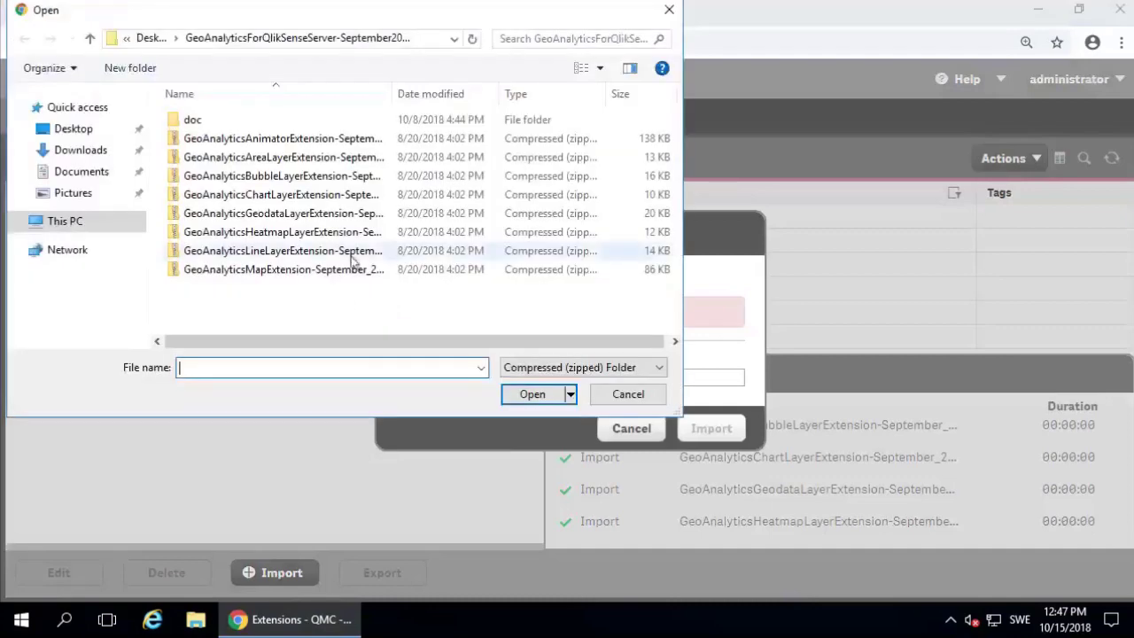
pyautogui.doubleClick(323, 251)
pyautogui.click(709, 416)
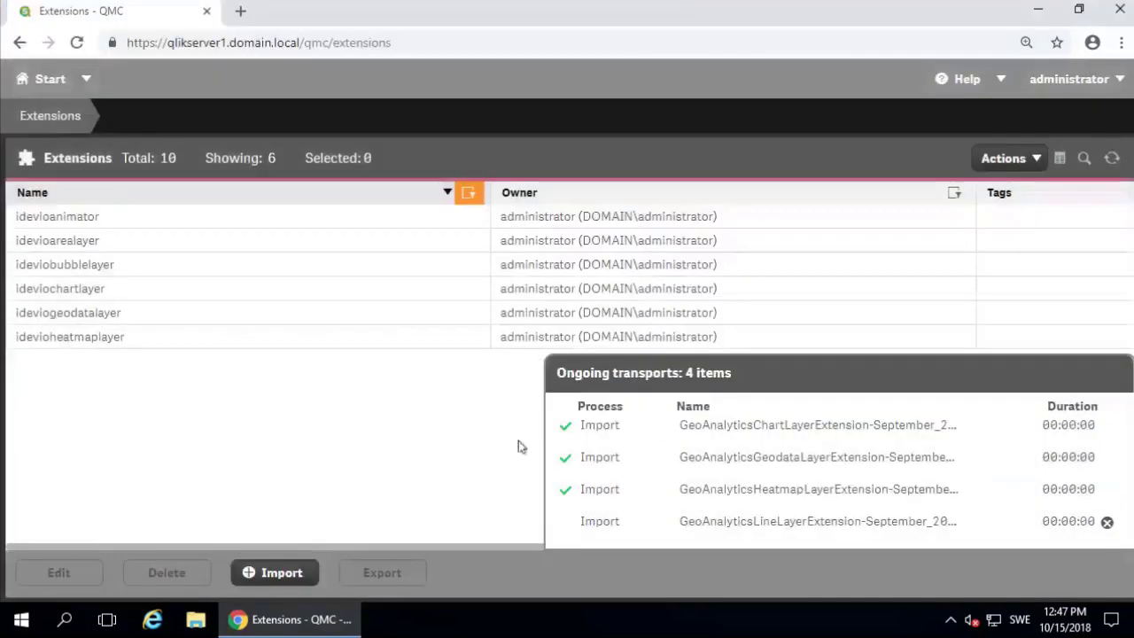
pyautogui.click(275, 572)
pyautogui.click(440, 284)
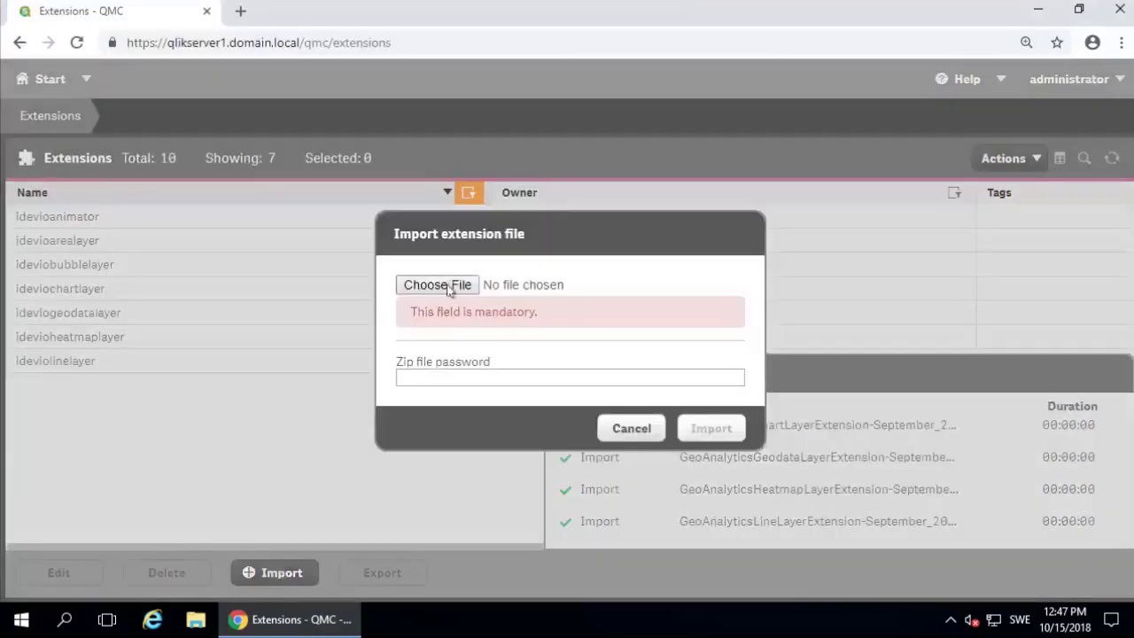
pyautogui.doubleClick(321, 270)
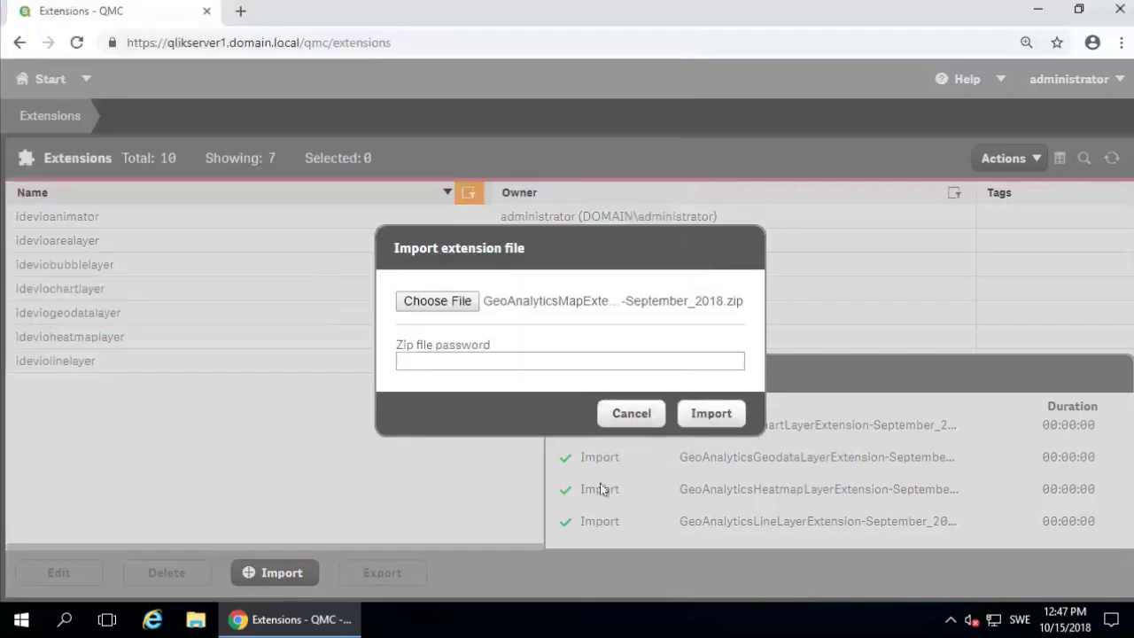
pyautogui.click(709, 414)
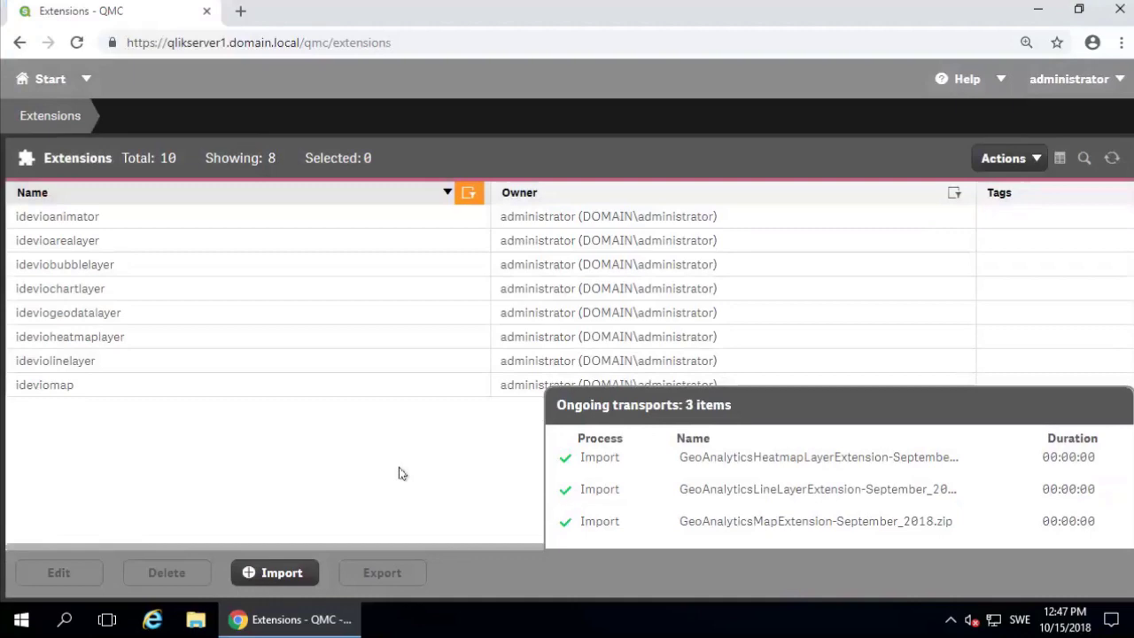
# Step: From the desktop GeoAnalytics folder, run GeoAnalyticsSetup_September_2018 as administrator and allow it
pyautogui.click(29, 85)
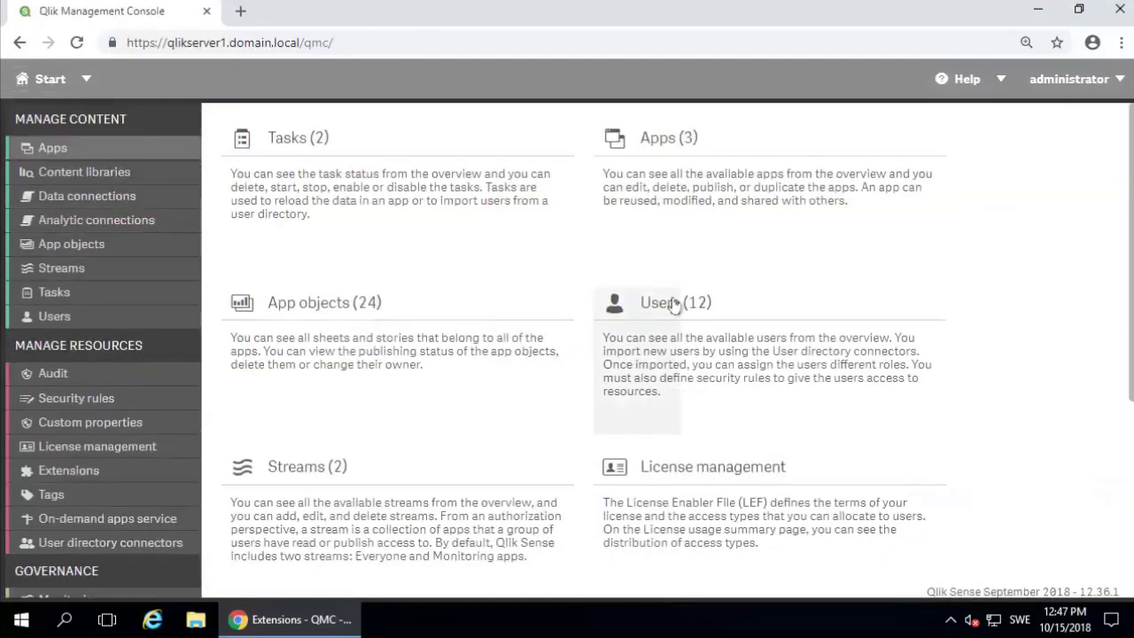
pyautogui.click(1038, 10)
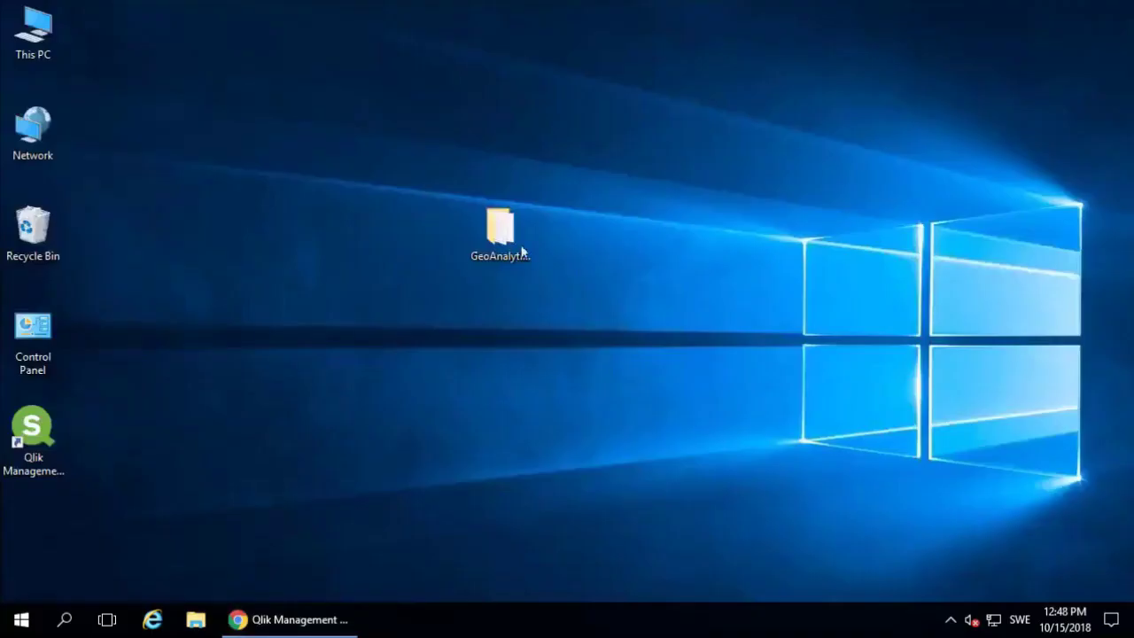
pyautogui.doubleClick(516, 245)
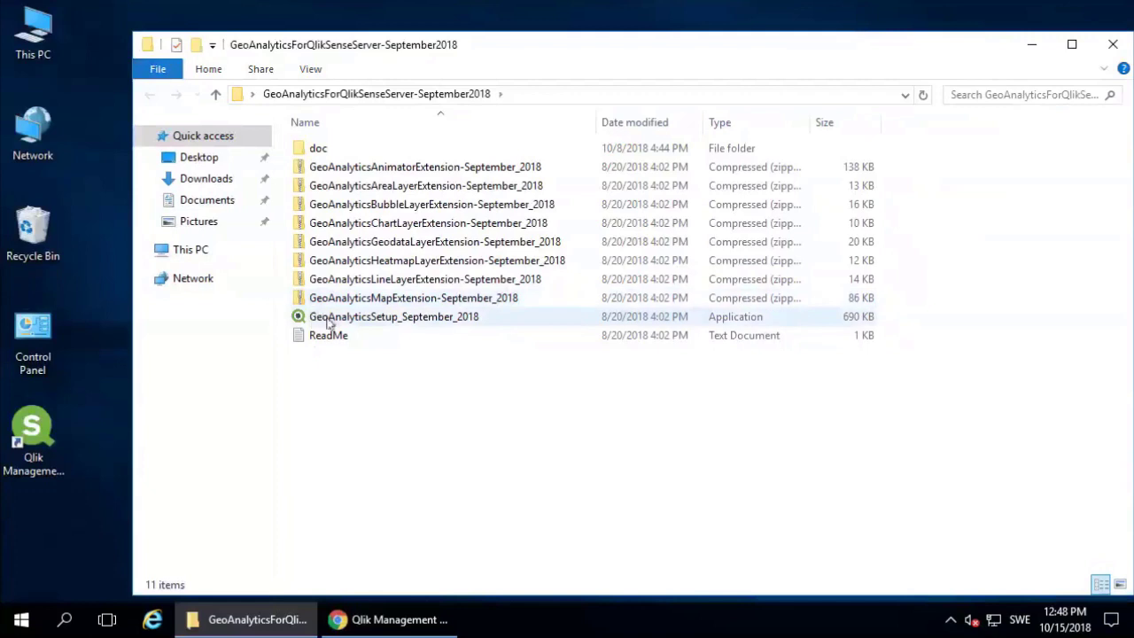
pyautogui.rightClick(446, 325)
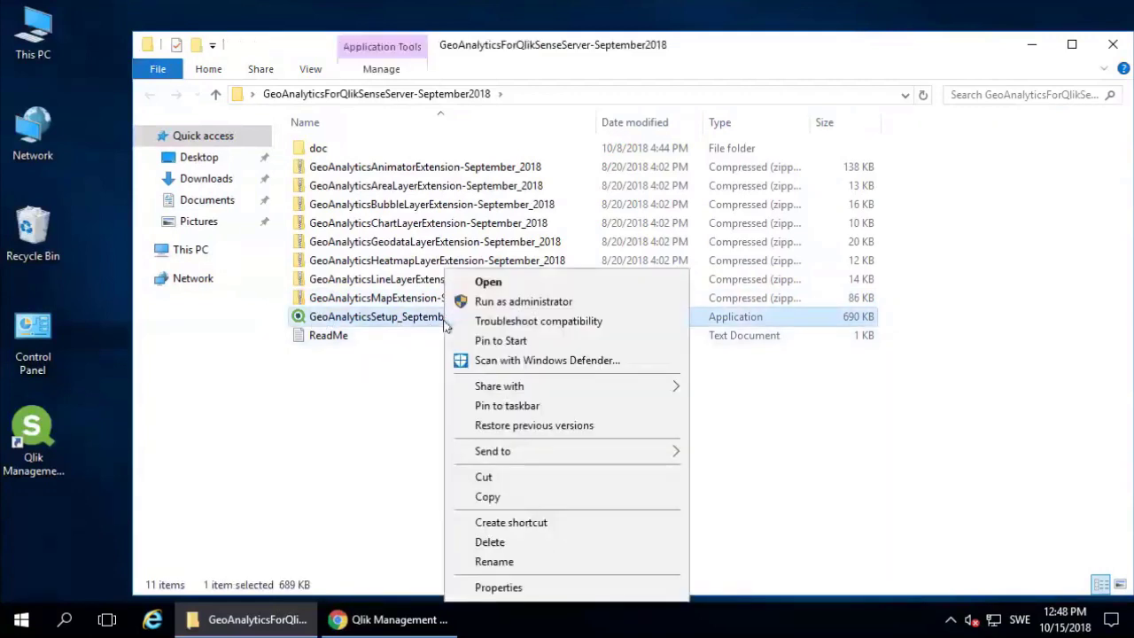
pyautogui.click(506, 303)
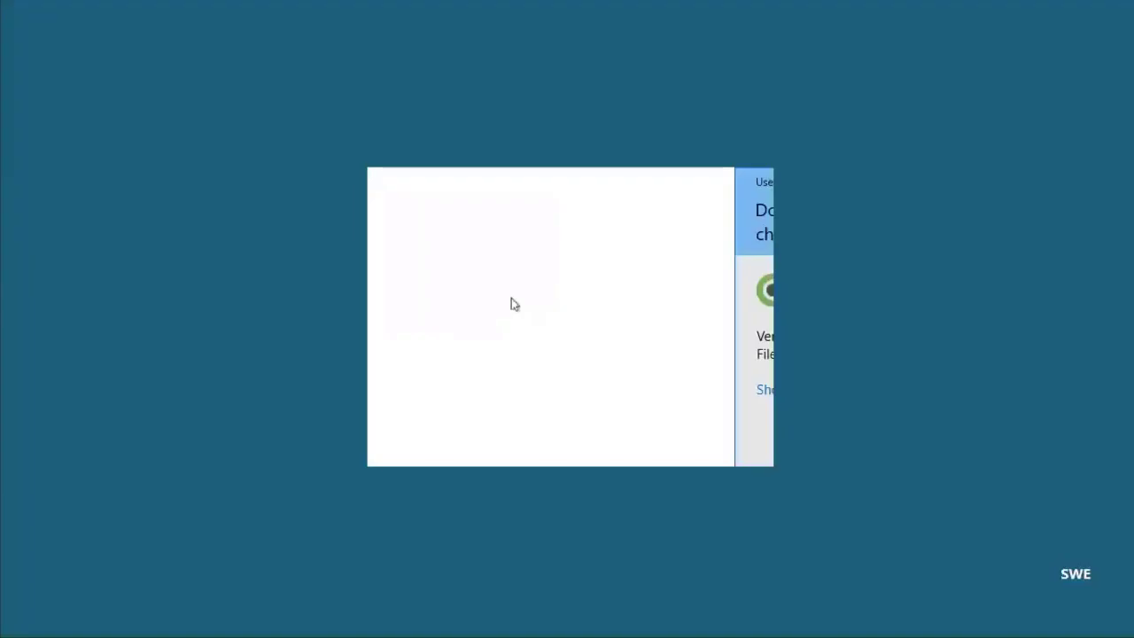
pyautogui.click(480, 430)
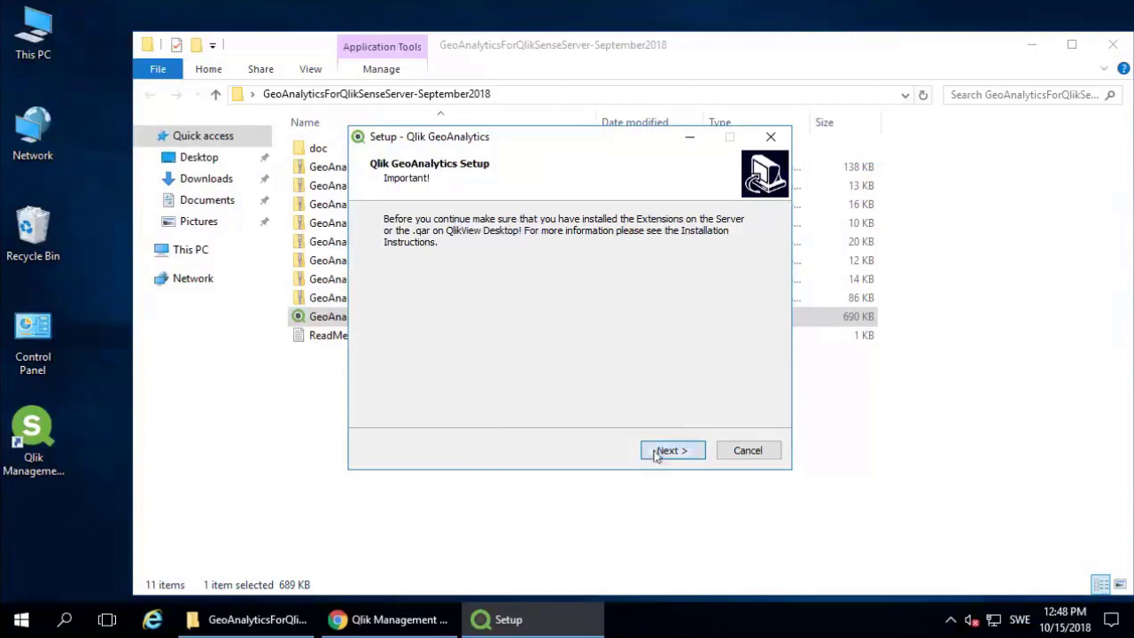
pyautogui.click(669, 450)
pyautogui.click(462, 396)
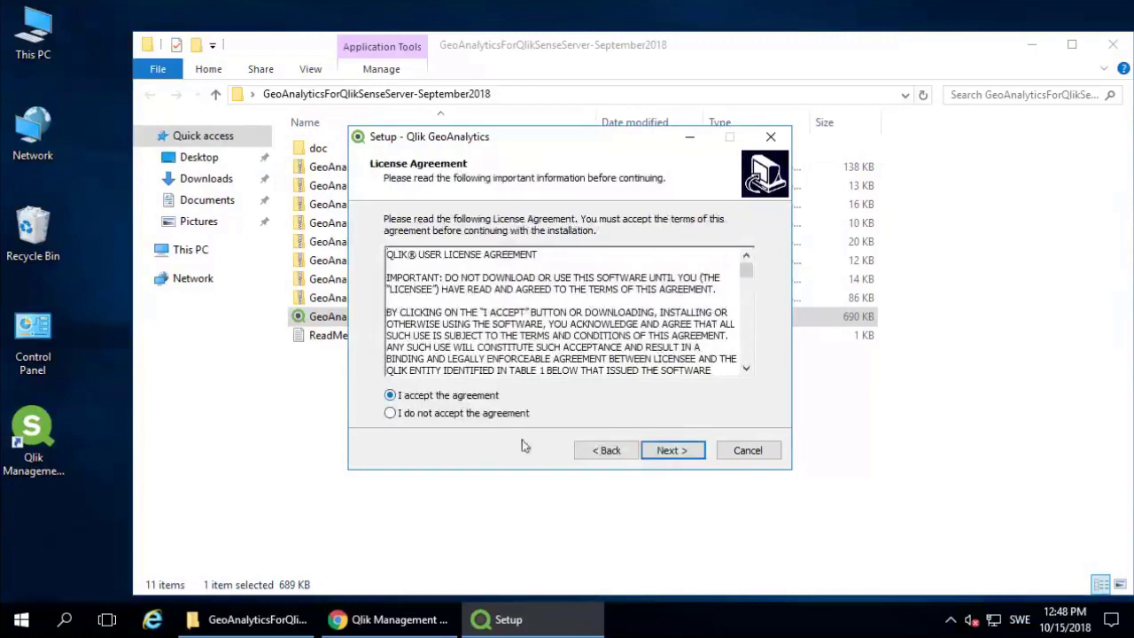
pyautogui.click(671, 452)
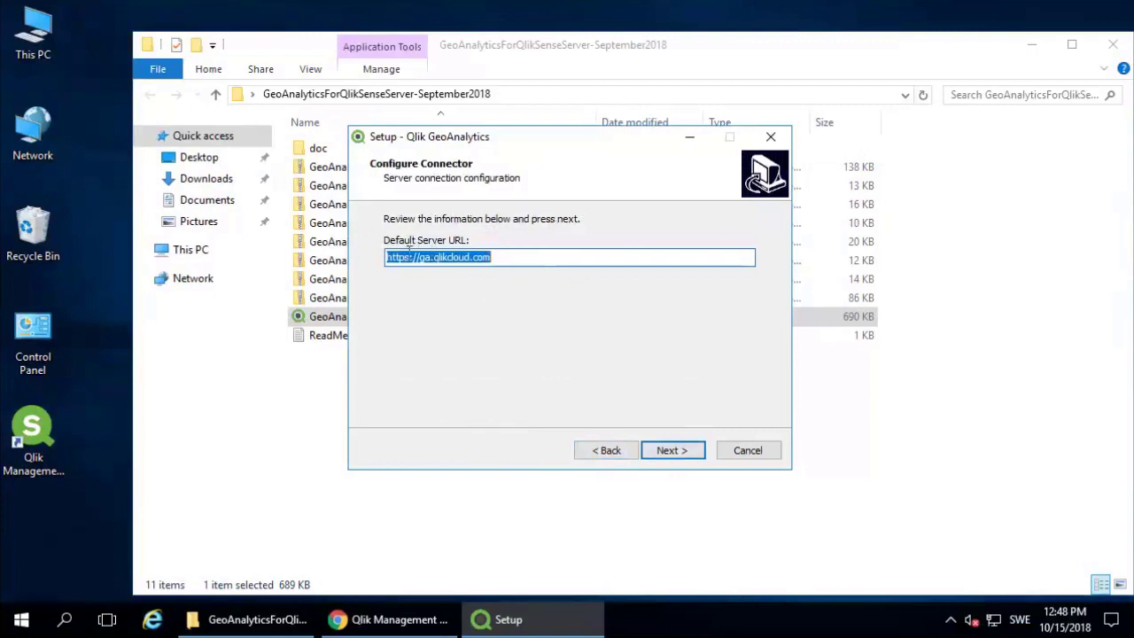
pyautogui.moveTo(420, 257); pyautogui.dragTo(496, 257)
pyautogui.click(510, 257)
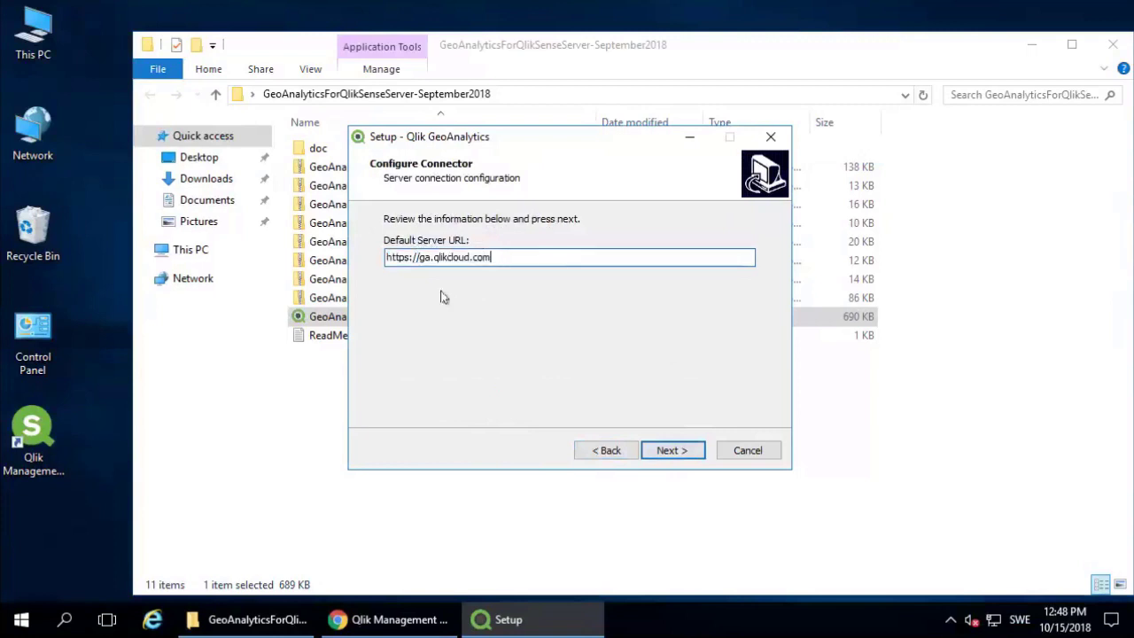
pyautogui.click(680, 453)
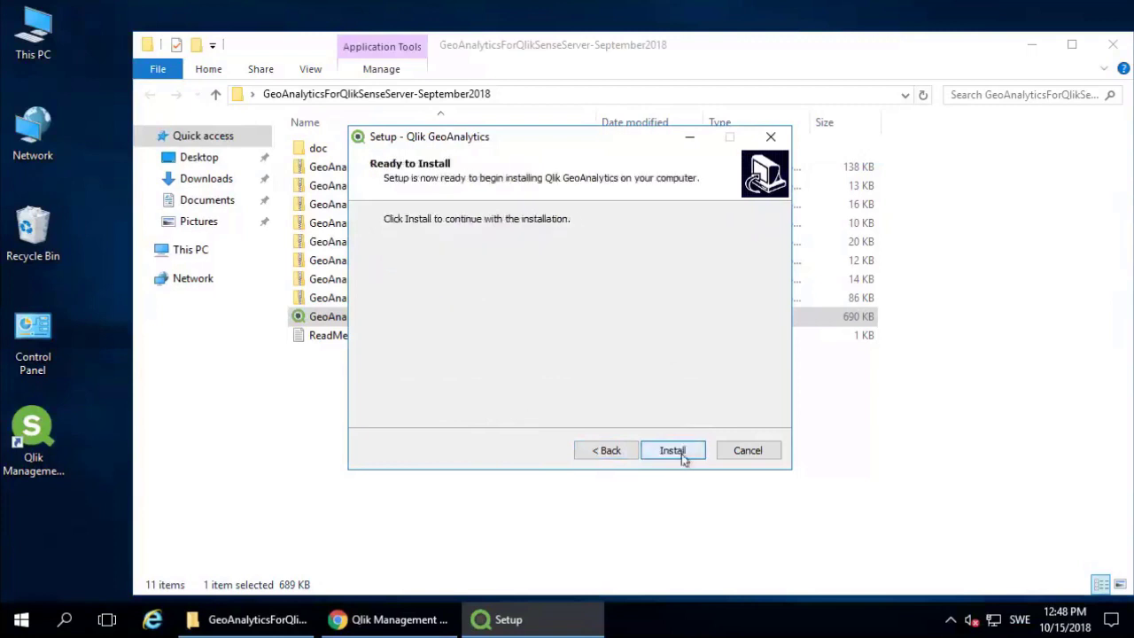
pyautogui.click(673, 452)
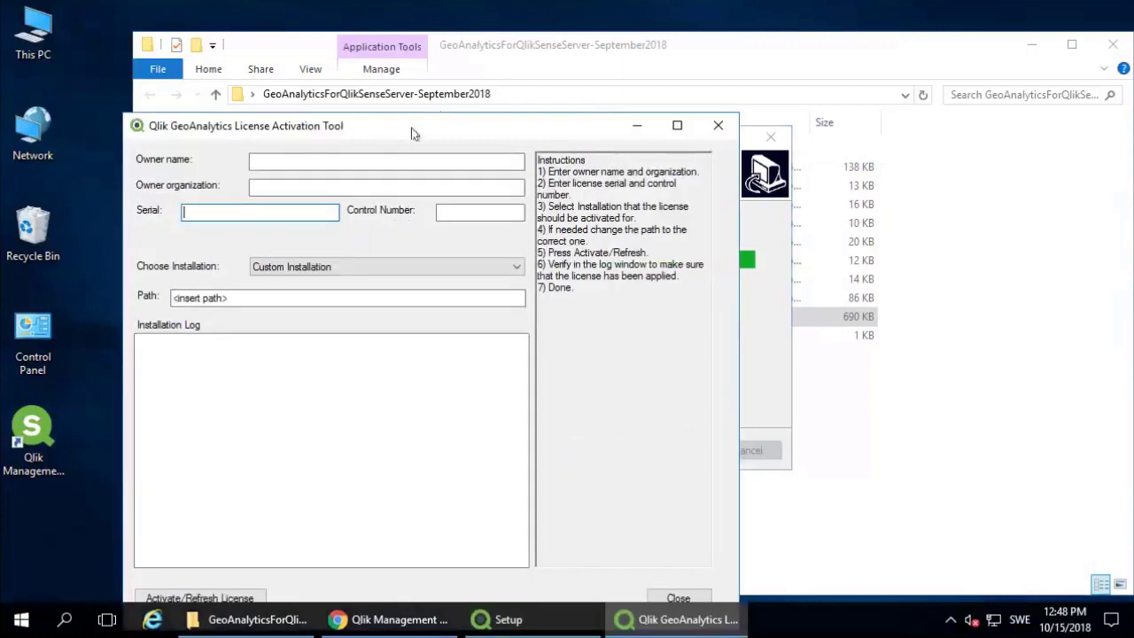
# Step: Enter the owner name and organization 'Company', then paste the licence serial and control number
pyautogui.moveTo(420, 131); pyautogui.dragTo(490, 108)
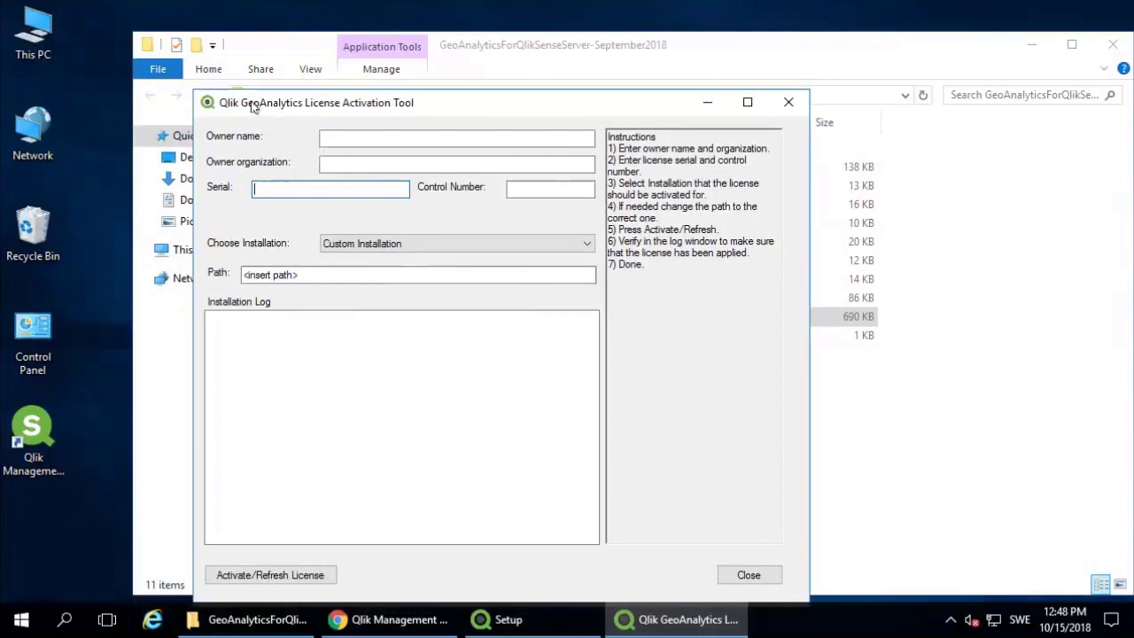
pyautogui.click(404, 137)
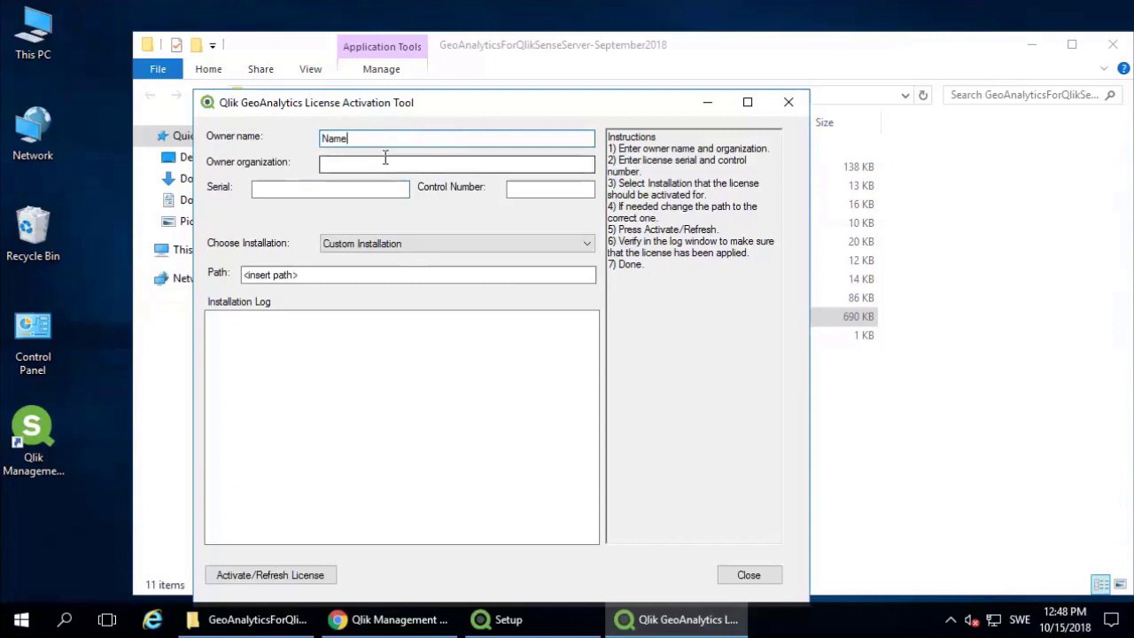
pyautogui.click(339, 161)
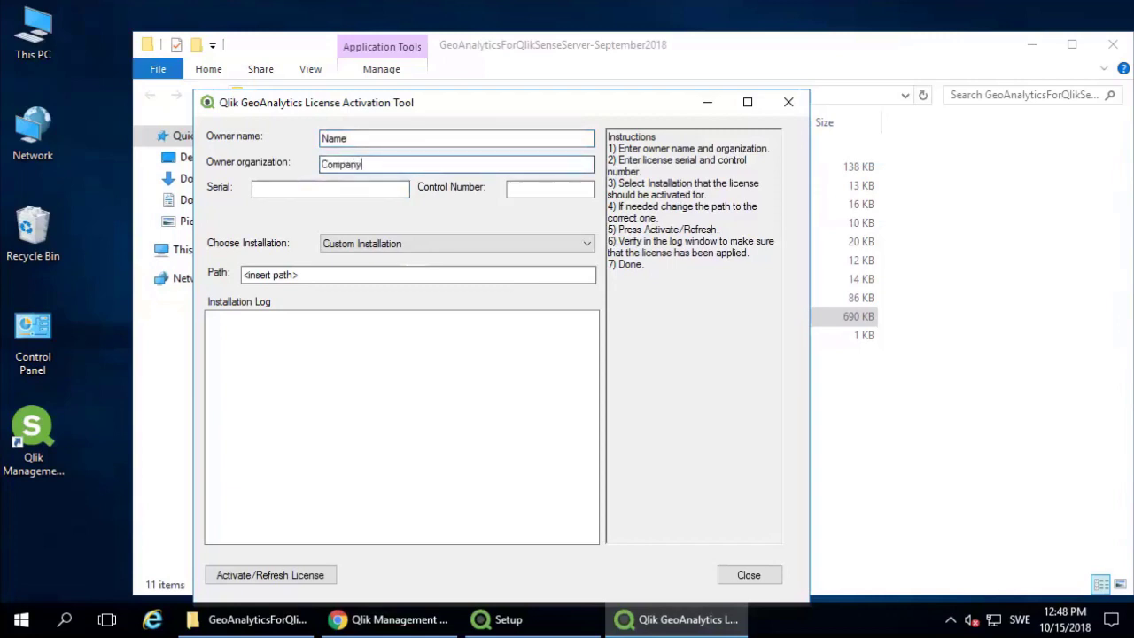
pyautogui.write('Company')
pyautogui.click(293, 187)
pyautogui.hotkey('ctrl', 'v')
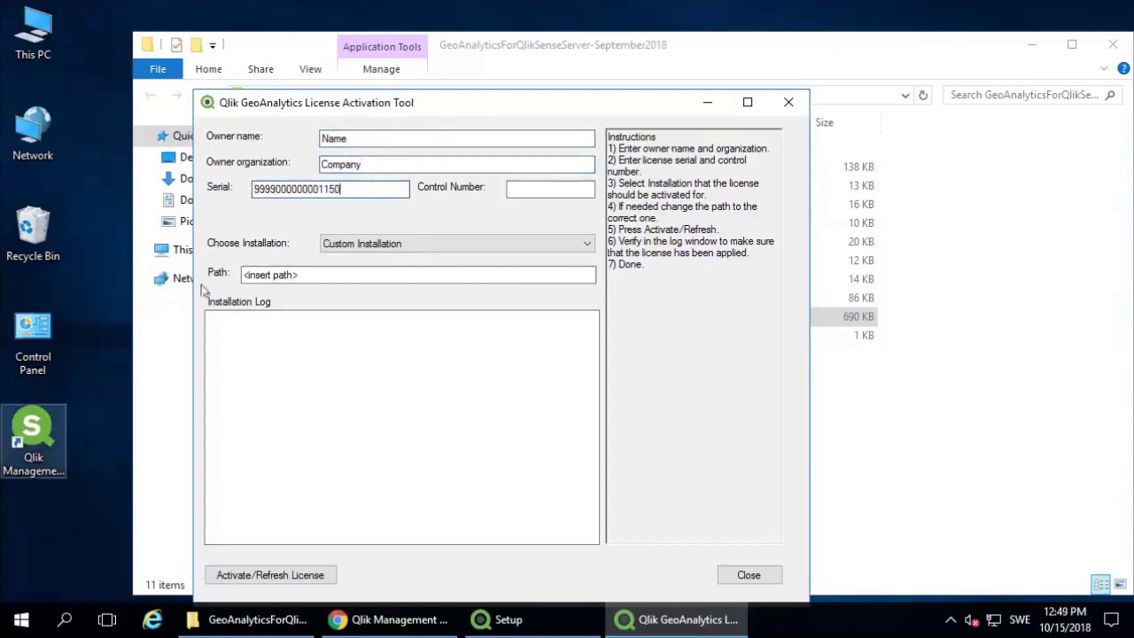
pyautogui.click(550, 190)
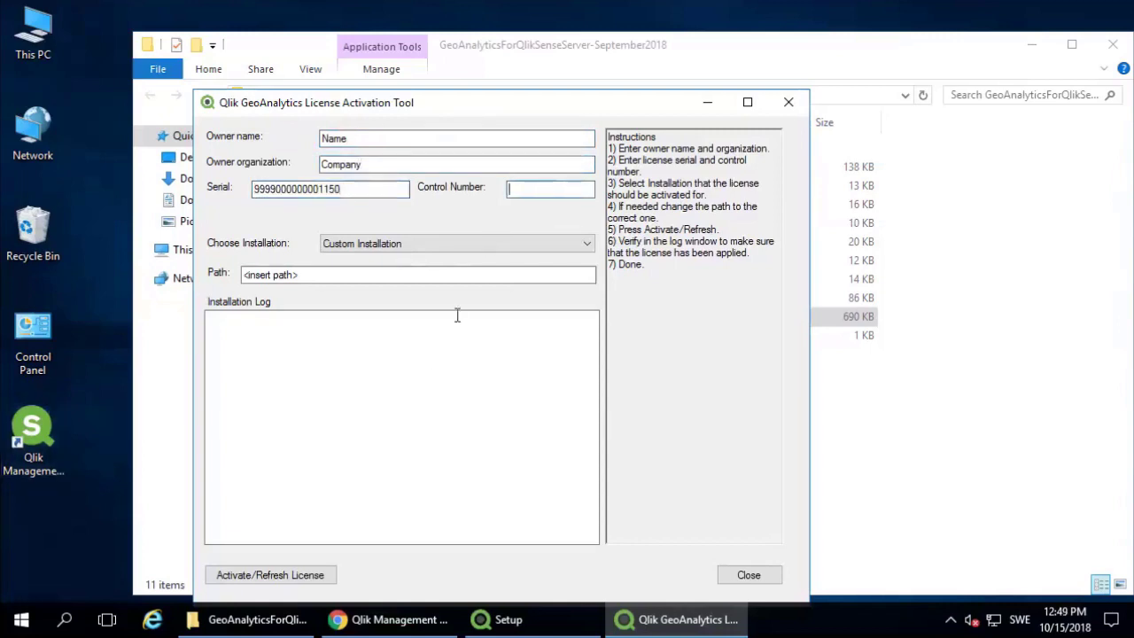
pyautogui.hotkey('ctrl', 'v')
# Step: Set the installation type to QlikSense Server
pyautogui.click(359, 244)
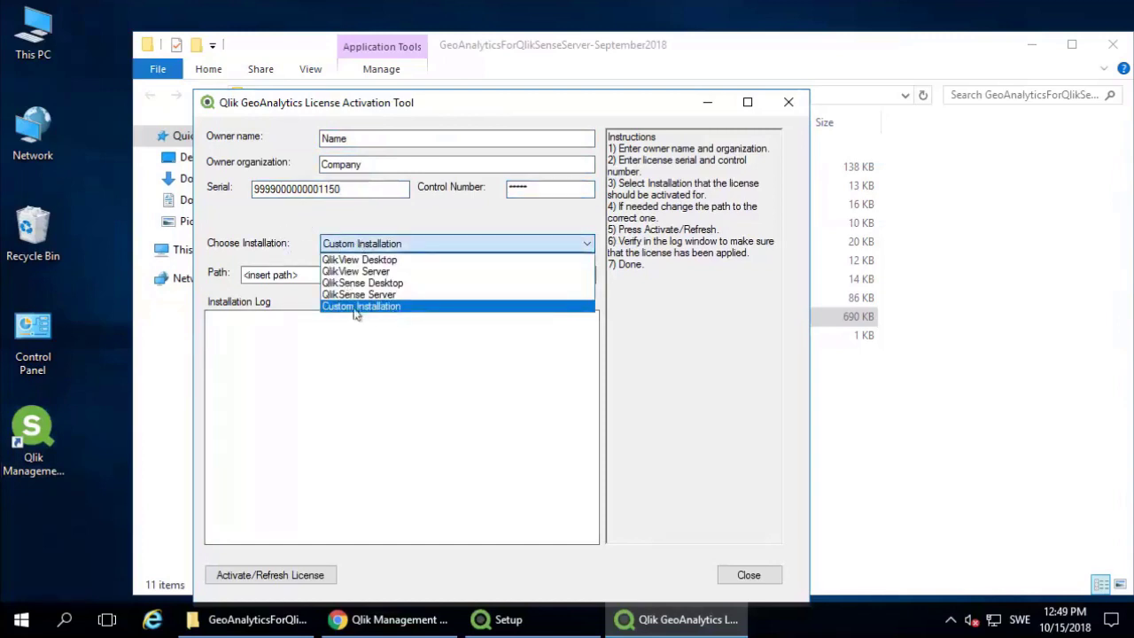
pyautogui.click(353, 307)
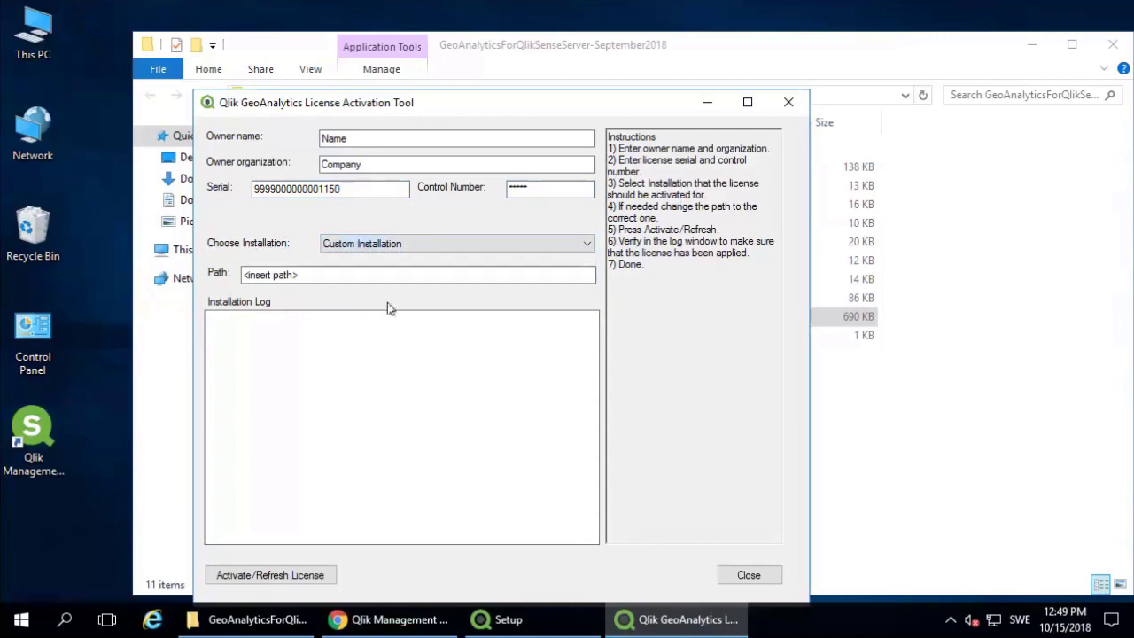
pyautogui.click(417, 245)
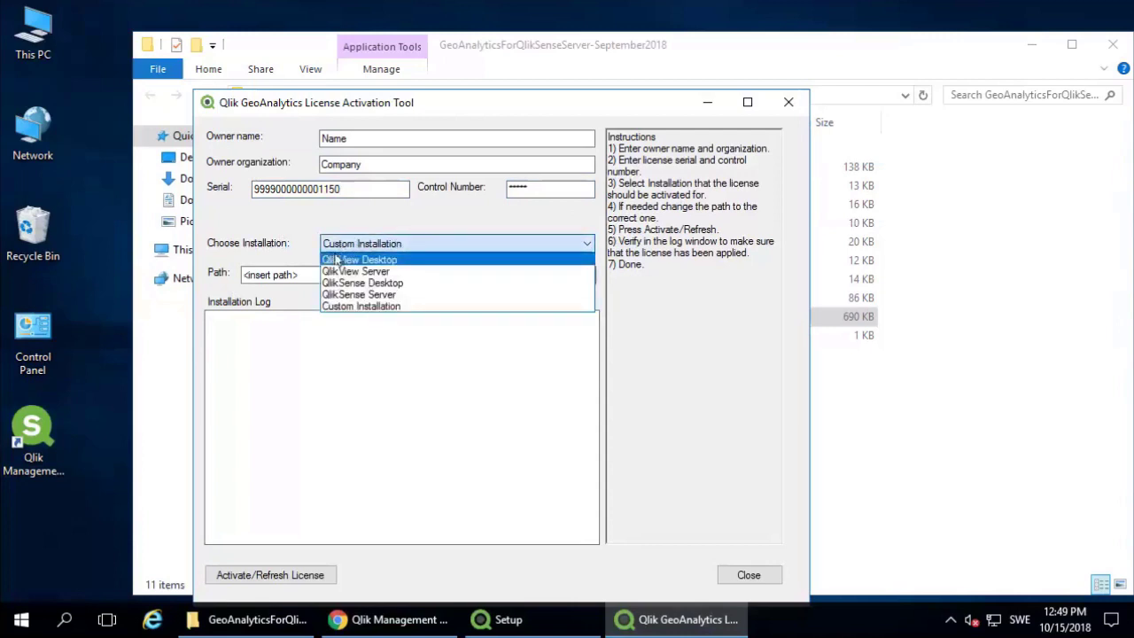
pyautogui.click(360, 296)
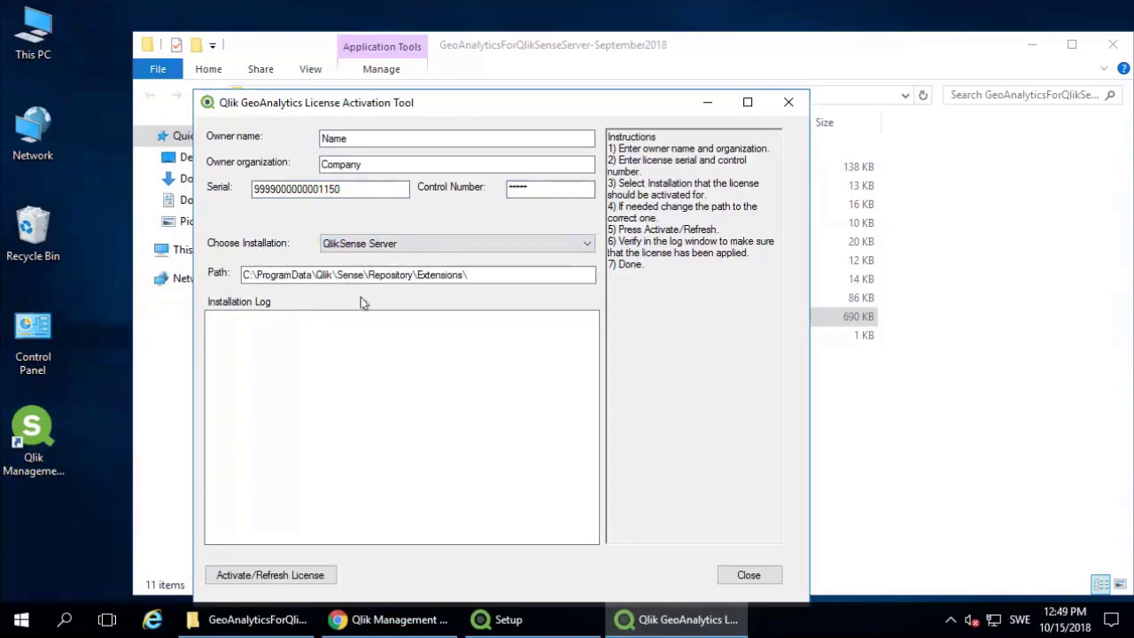
# Step: Browse to \\DC1\Share\StaticContent\Extensions and select its path in the address bar
pyautogui.click(501, 89)
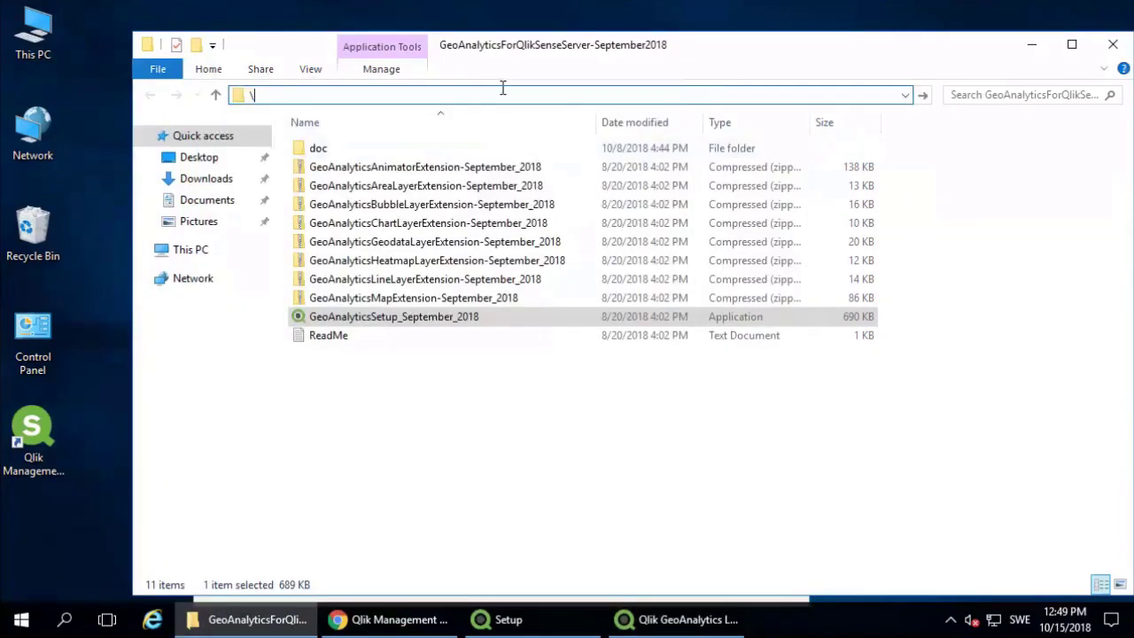
pyautogui.write('\\')
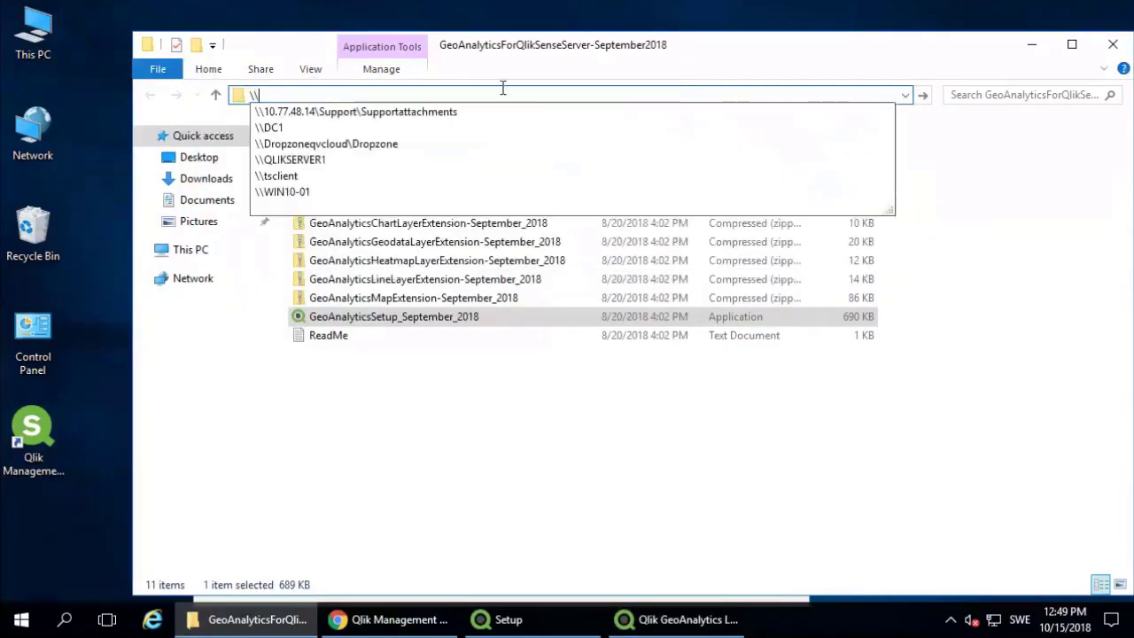
pyautogui.click(313, 128)
pyautogui.doubleClick(554, 151)
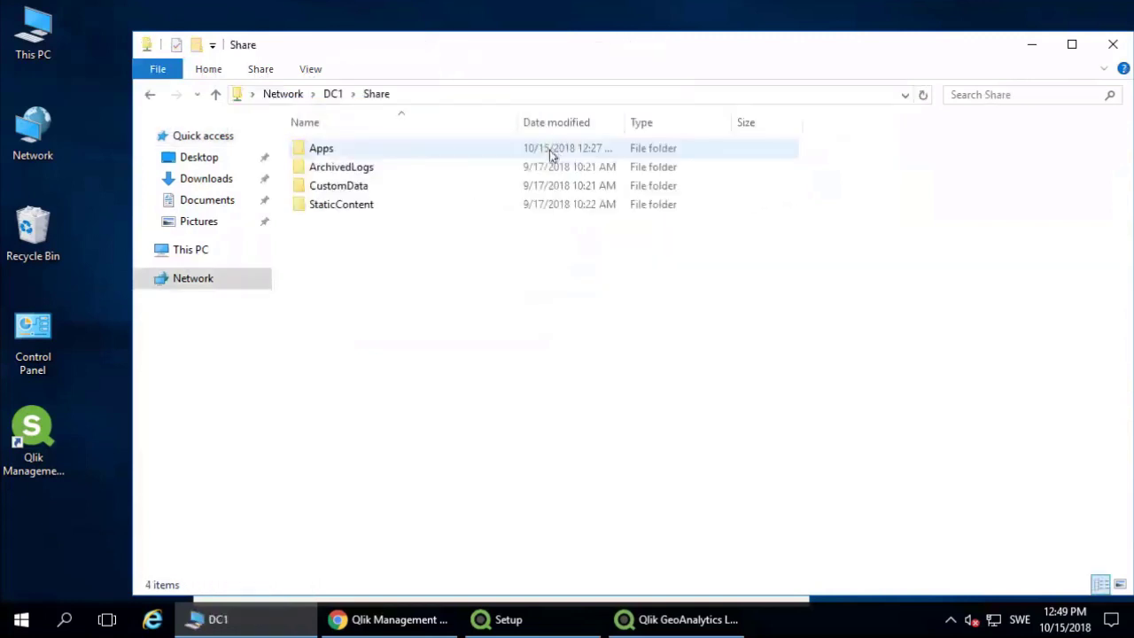
pyautogui.doubleClick(370, 206)
pyautogui.doubleClick(353, 189)
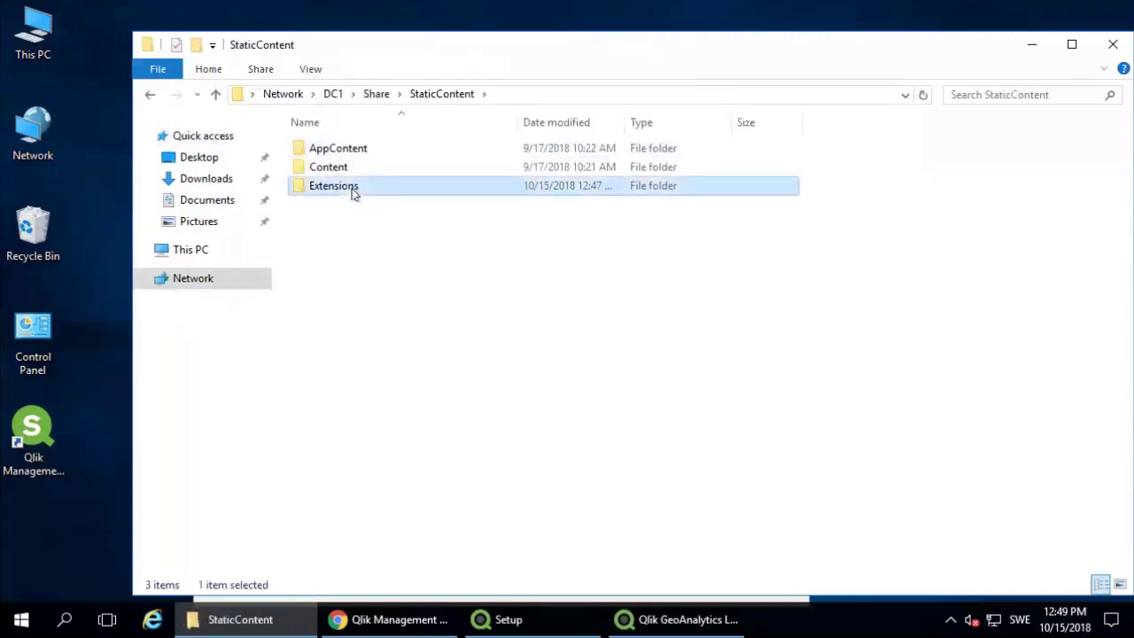
pyautogui.click(612, 92)
pyautogui.hotkey('ctrl', 'c')
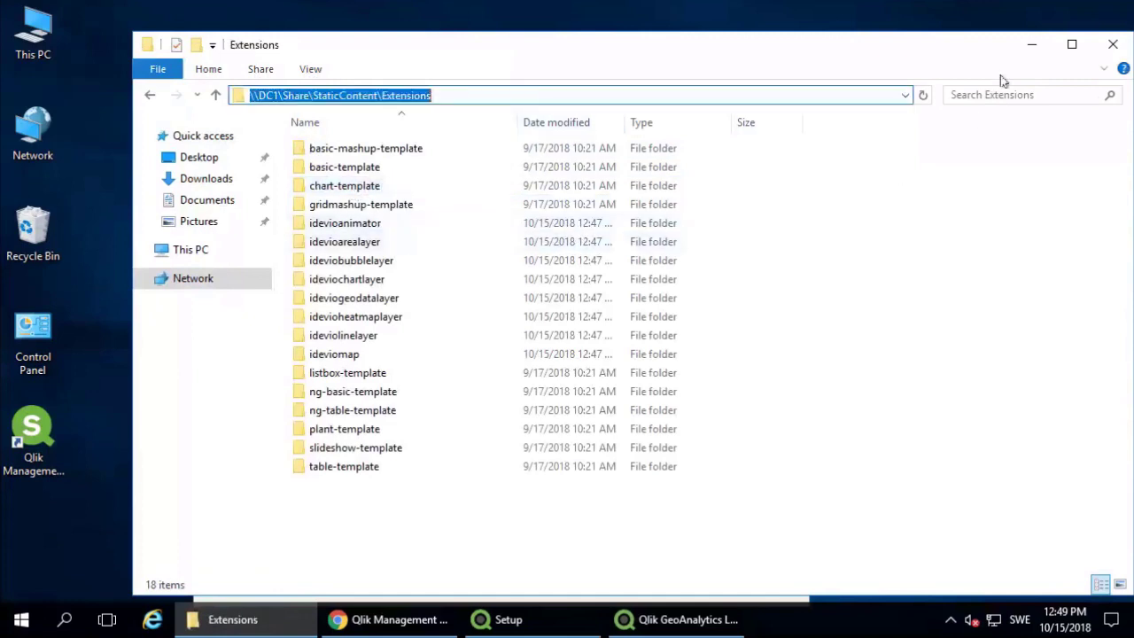
# Step: Replace the licence path with \\DC1\Share\StaticContent\Extensions, activate the licence, and close the tool
pyautogui.click(1031, 44)
pyautogui.click(362, 275)
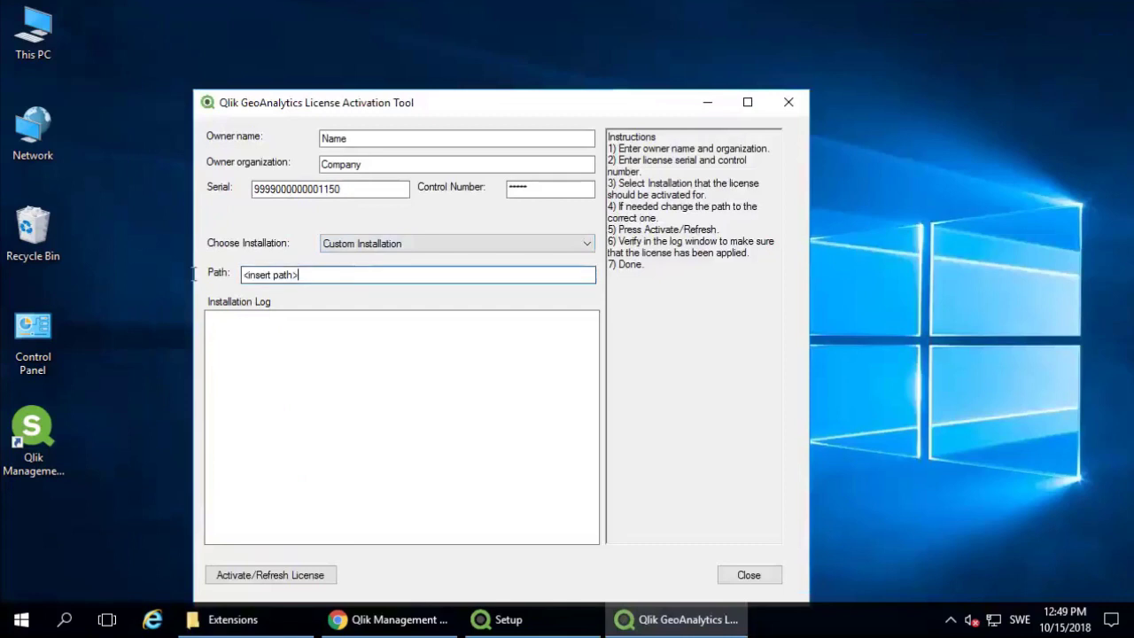
pyautogui.hotkey('ctrl', 'a')
pyautogui.hotkey('ctrl', 'v')
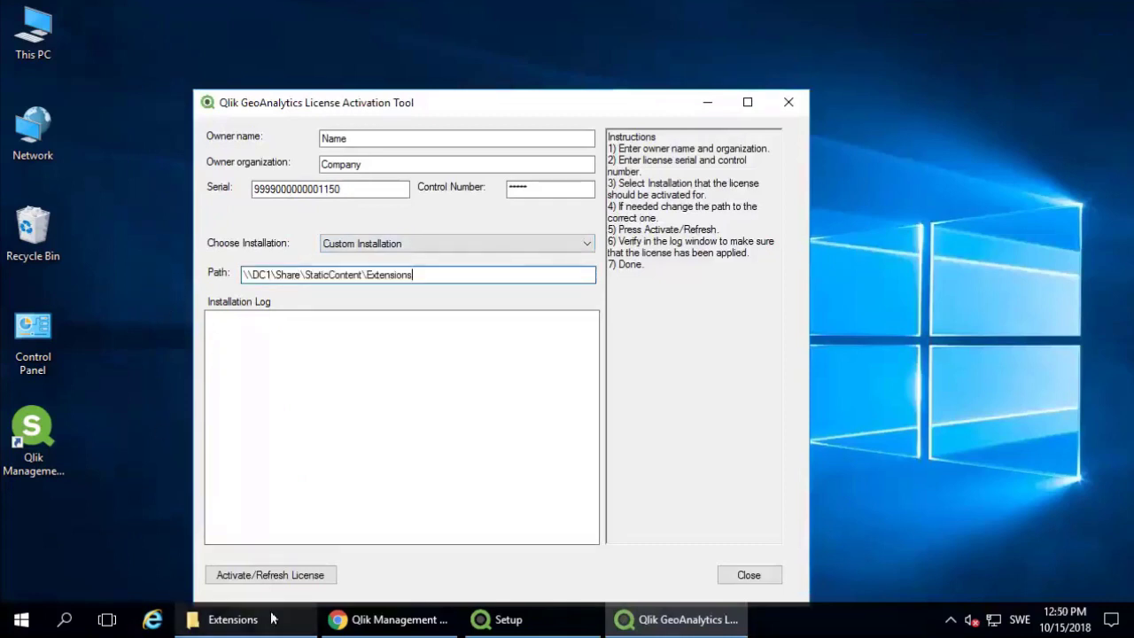
pyautogui.click(227, 575)
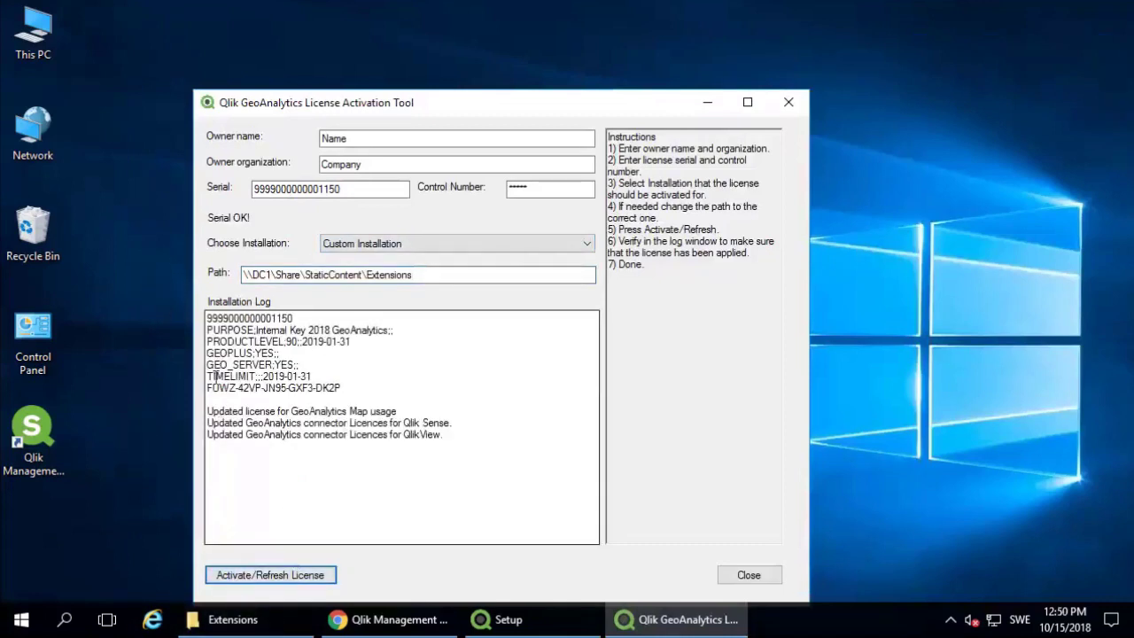
pyautogui.click(744, 577)
# Step: Finish the setup wizard, then open QlikGeoApp from Work in the Qlik Sense hub
pyautogui.click(671, 450)
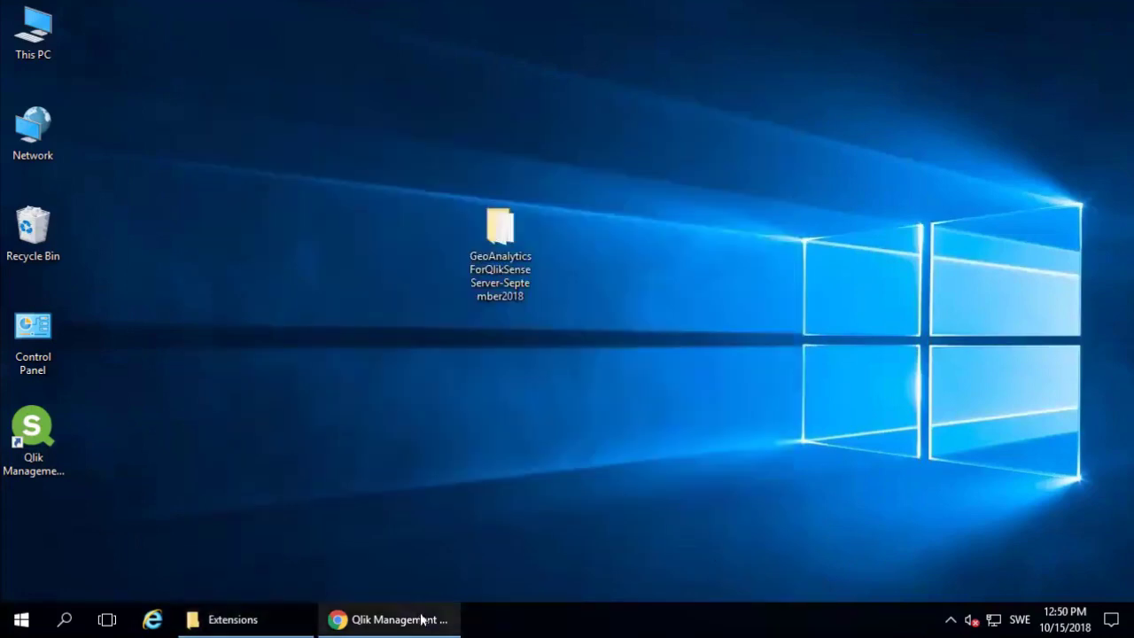
pyautogui.click(423, 617)
pyautogui.scroll(-1, 102, 342)
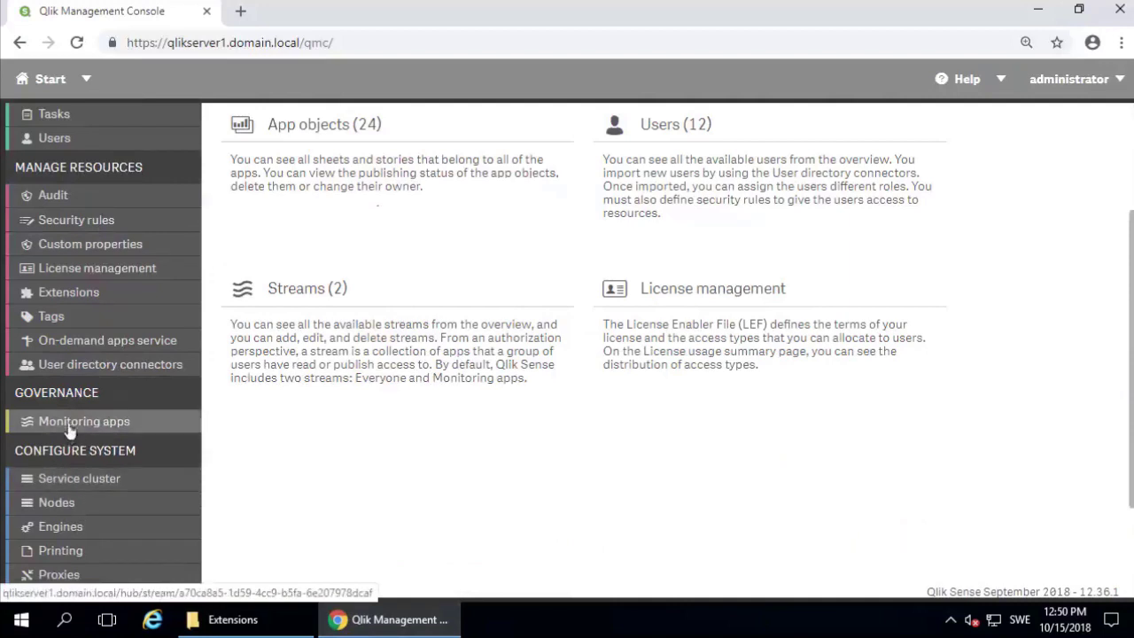
pyautogui.click(75, 424)
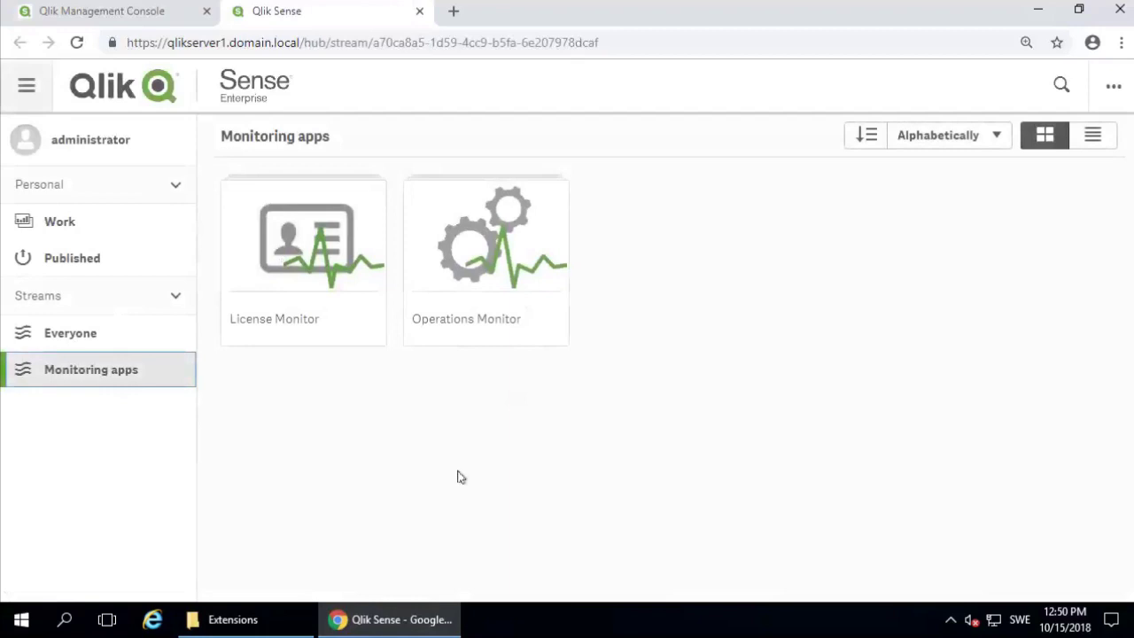
pyautogui.click(56, 232)
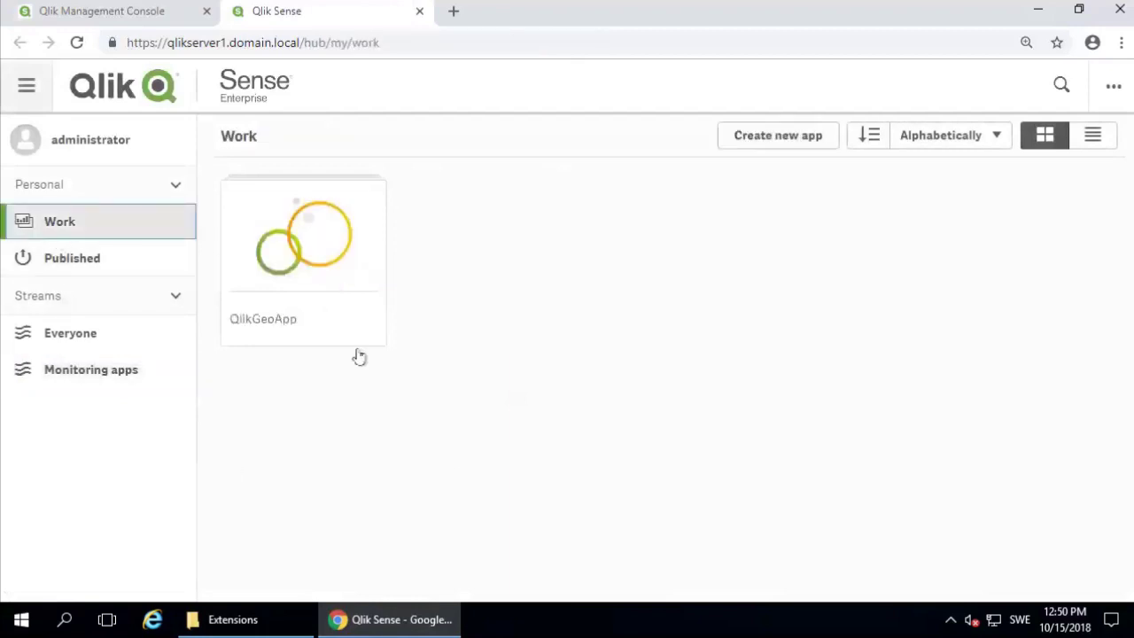
pyautogui.click(283, 223)
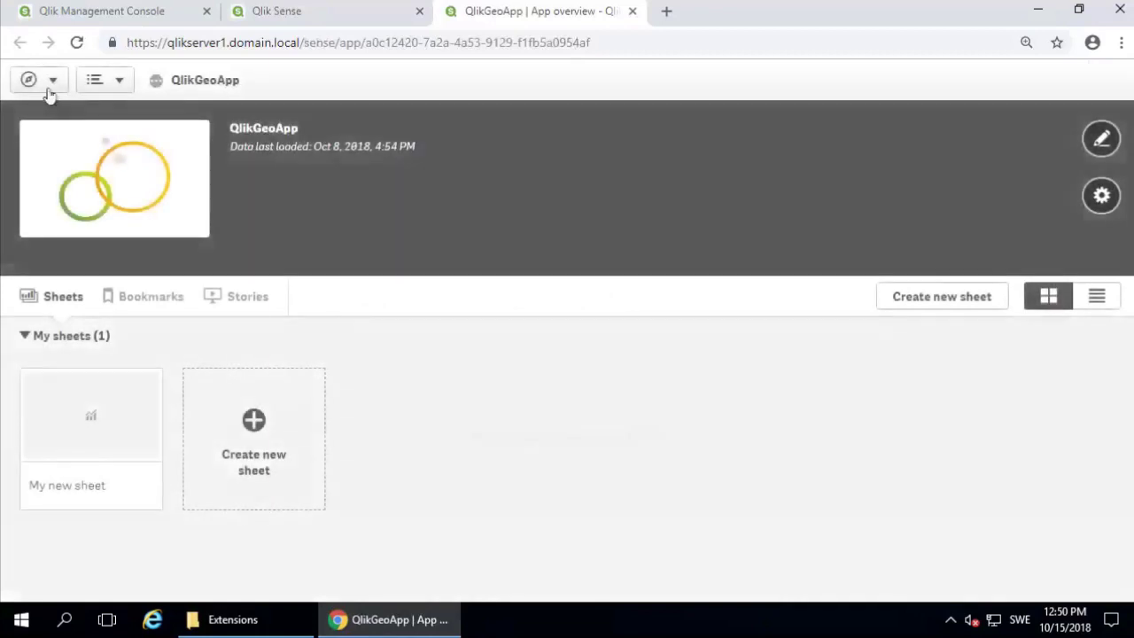
# Step: Switch QlikGeoApp to the Data load editor and open Create new connection, scrolling to Qlik GeoAnalytics Connector
pyautogui.click(47, 85)
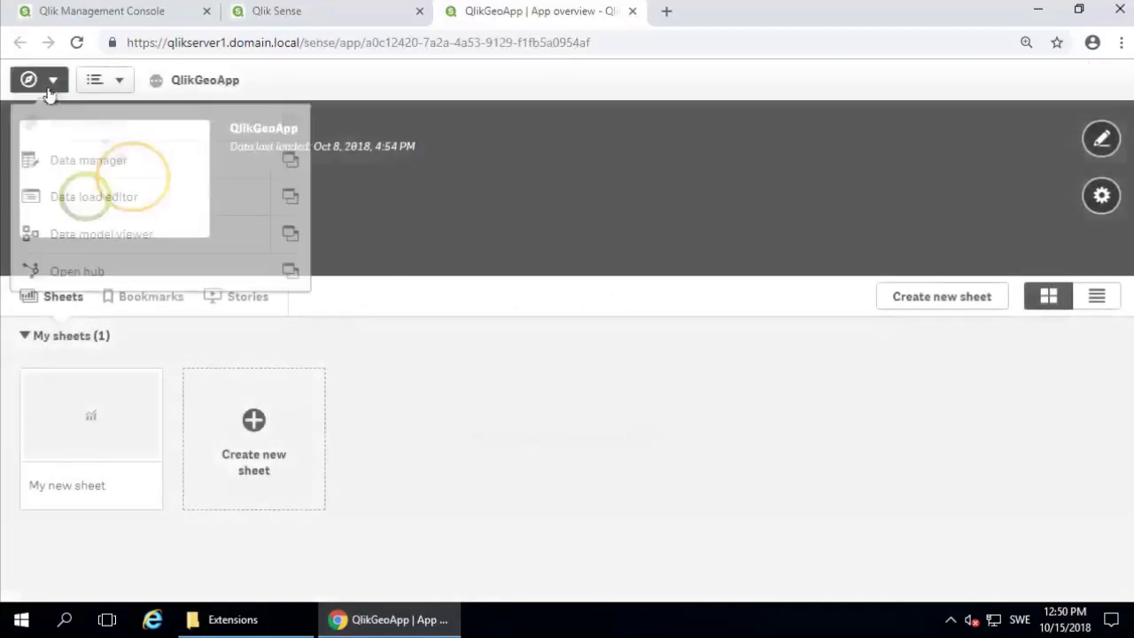
pyautogui.click(80, 196)
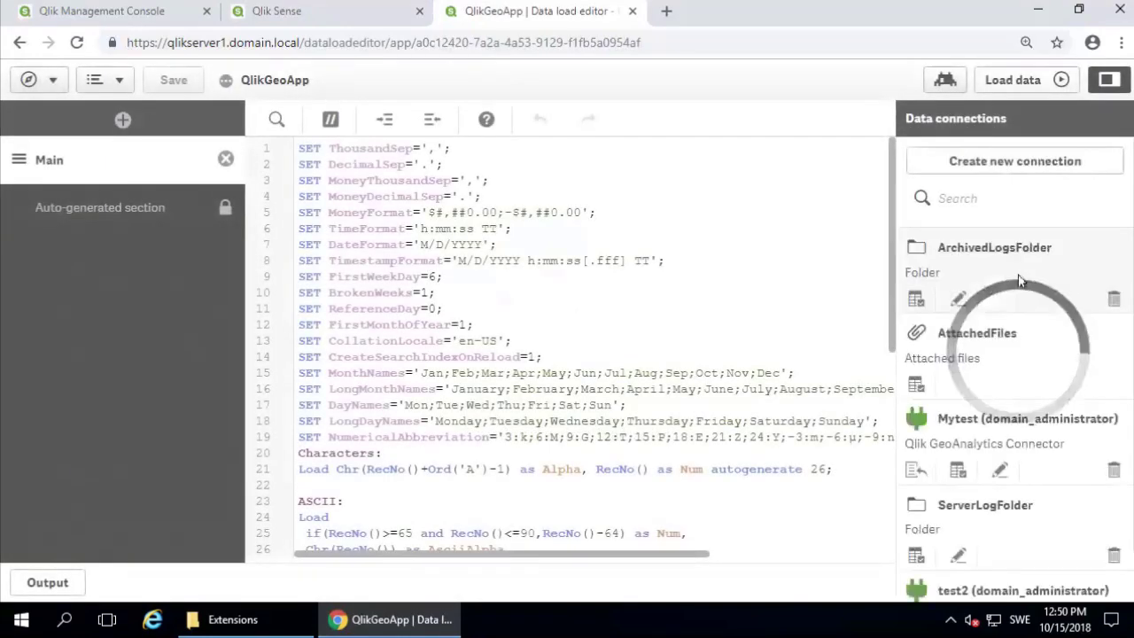
pyautogui.click(979, 166)
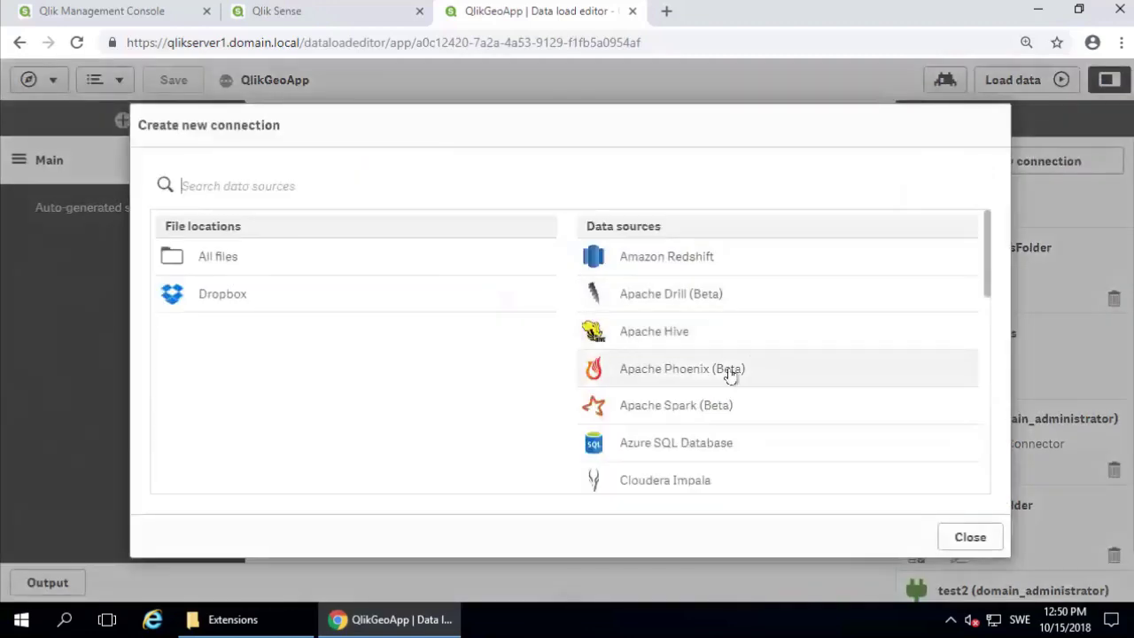
pyautogui.scroll(-5, 732, 374)
pyautogui.scroll(-3, 730, 376)
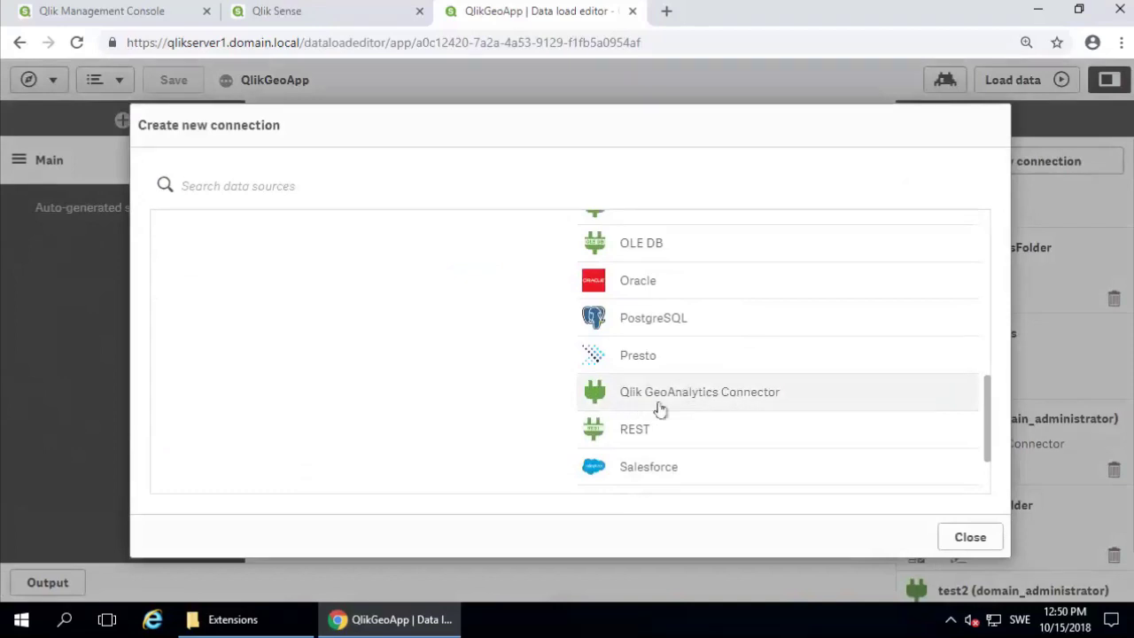
# Step: Create a Qlik GeoAnalytics Connector connection named 't', test it, and save it
pyautogui.click(693, 399)
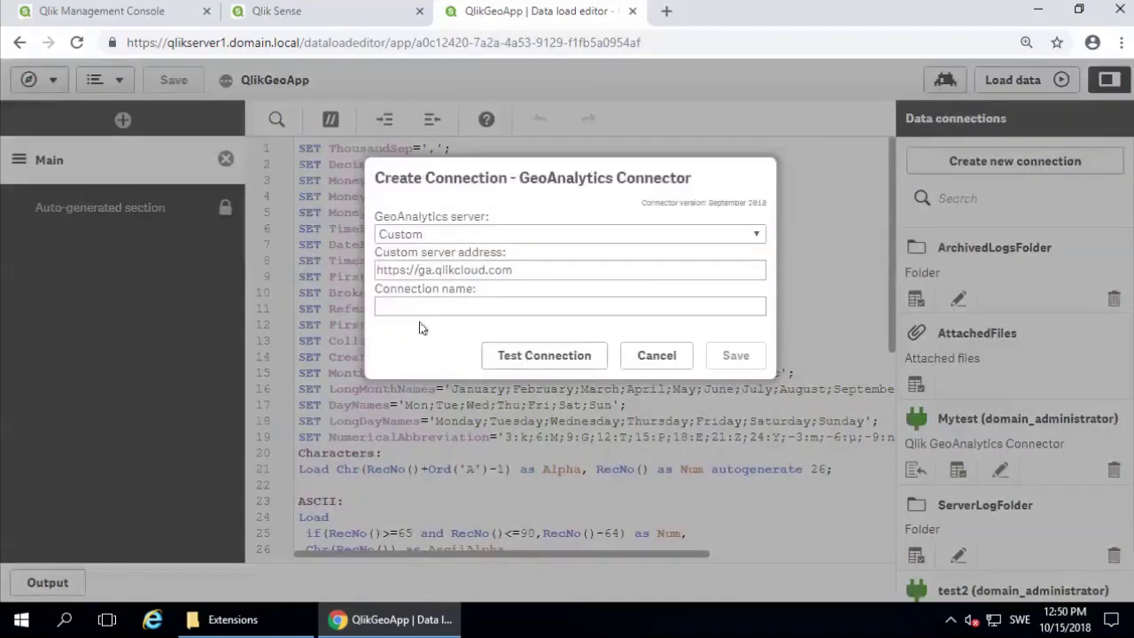
pyautogui.click(417, 305)
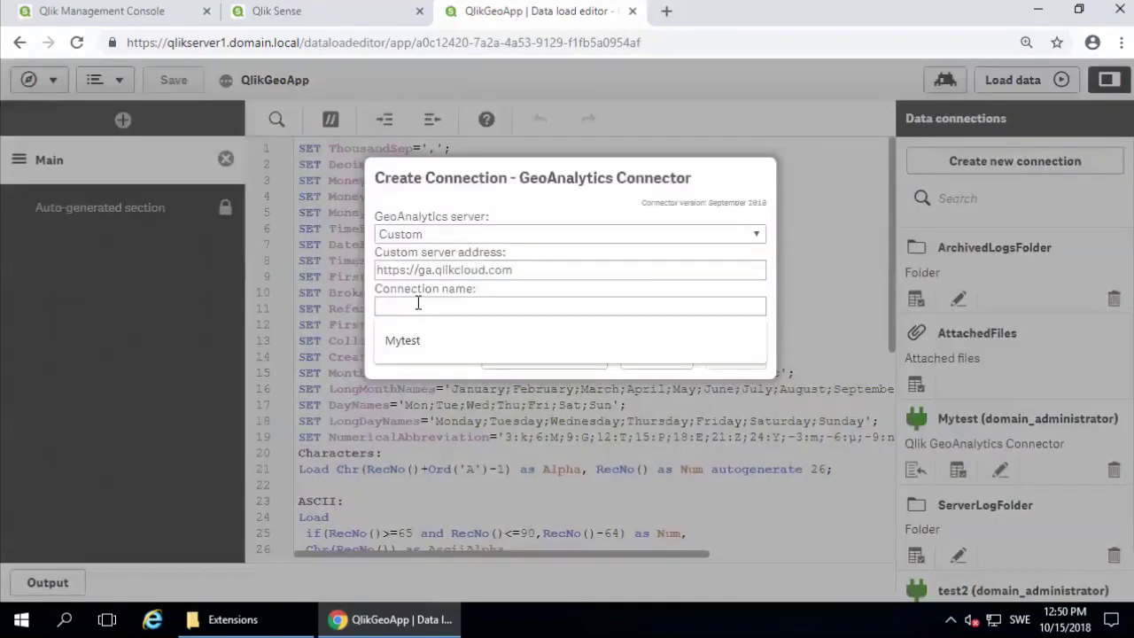
pyautogui.write('testOscar')
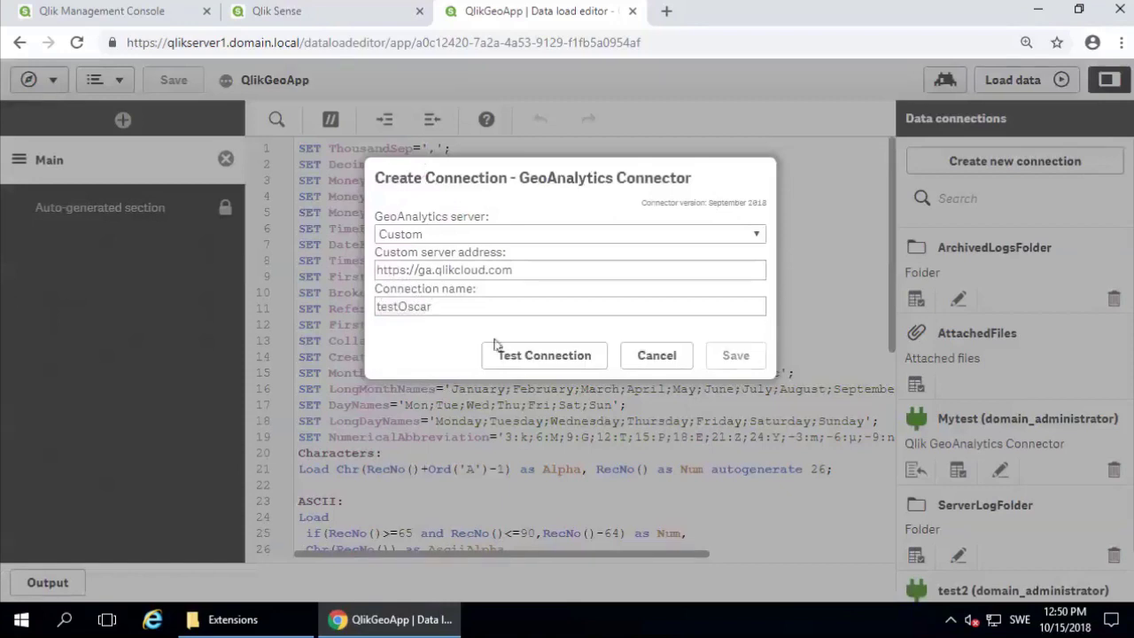
pyautogui.click(532, 356)
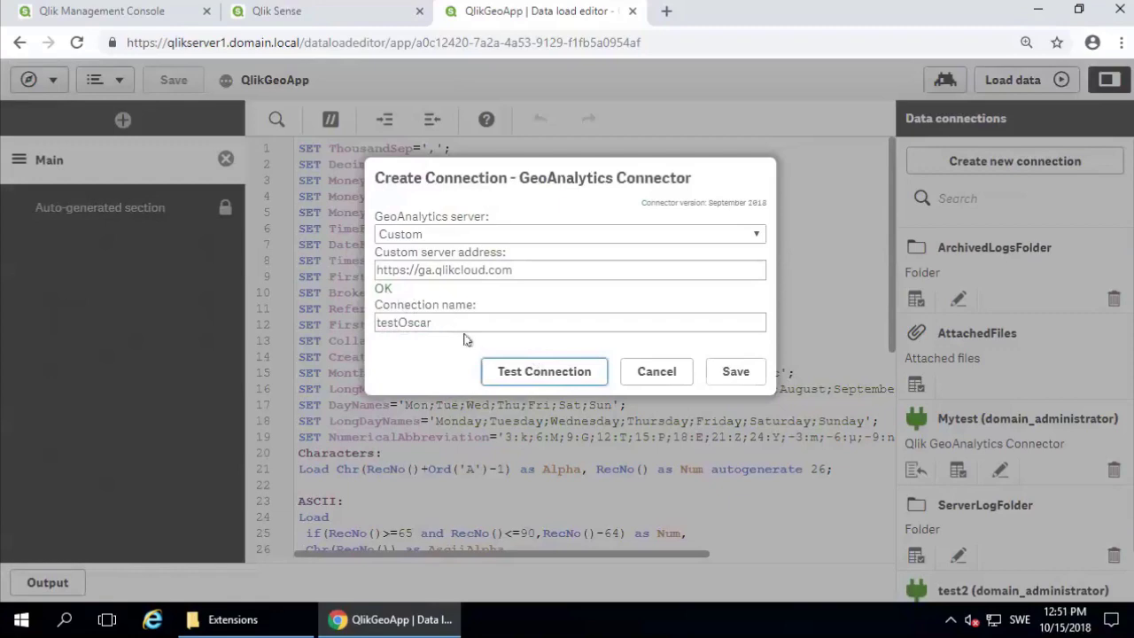
pyautogui.click(720, 376)
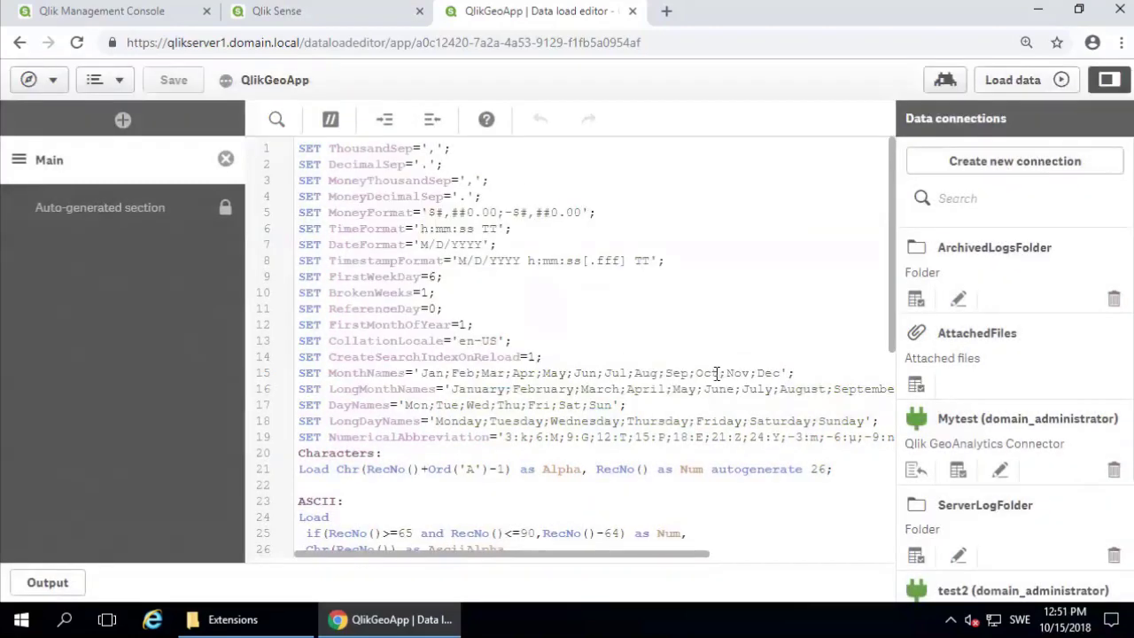
pyautogui.click(1015, 161)
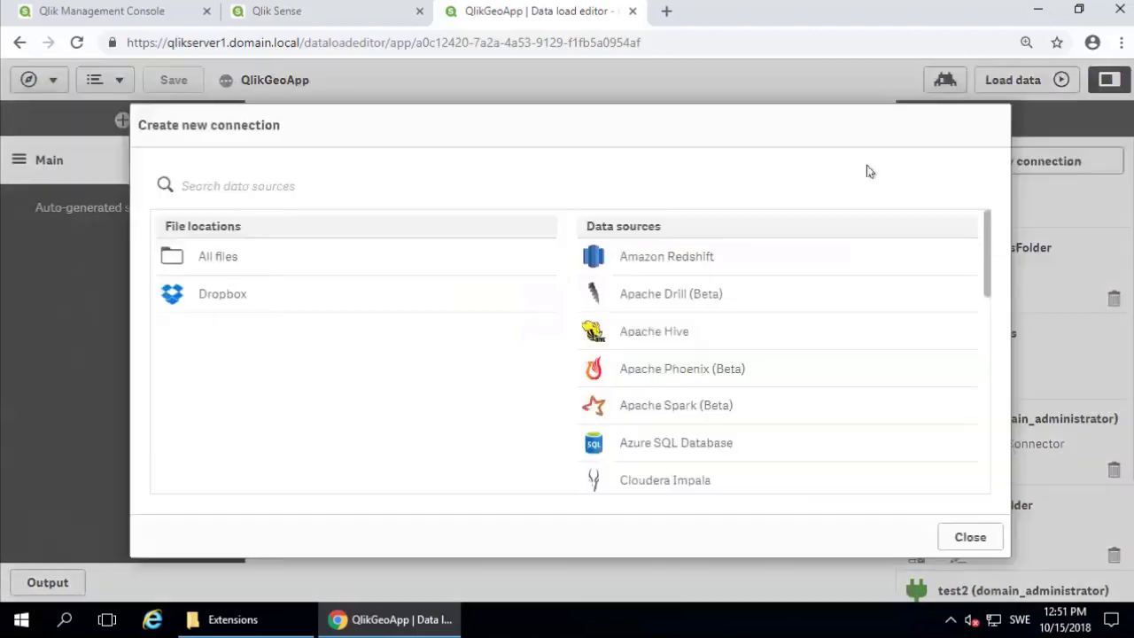
pyautogui.scroll(-3, 697, 413)
pyautogui.scroll(-4, 696, 413)
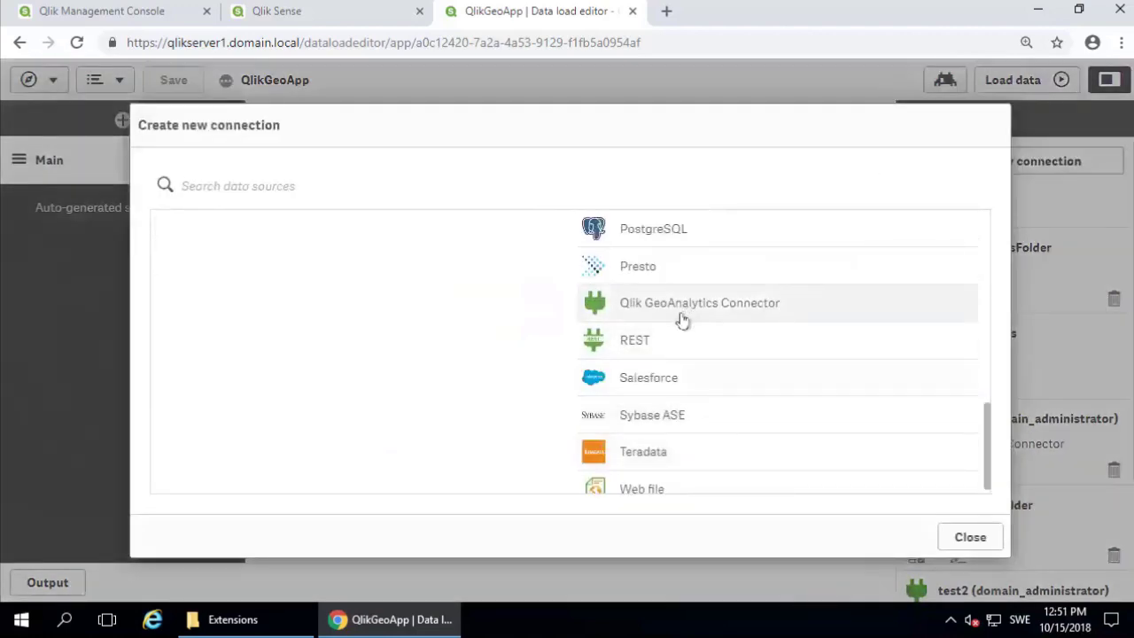
pyautogui.click(961, 538)
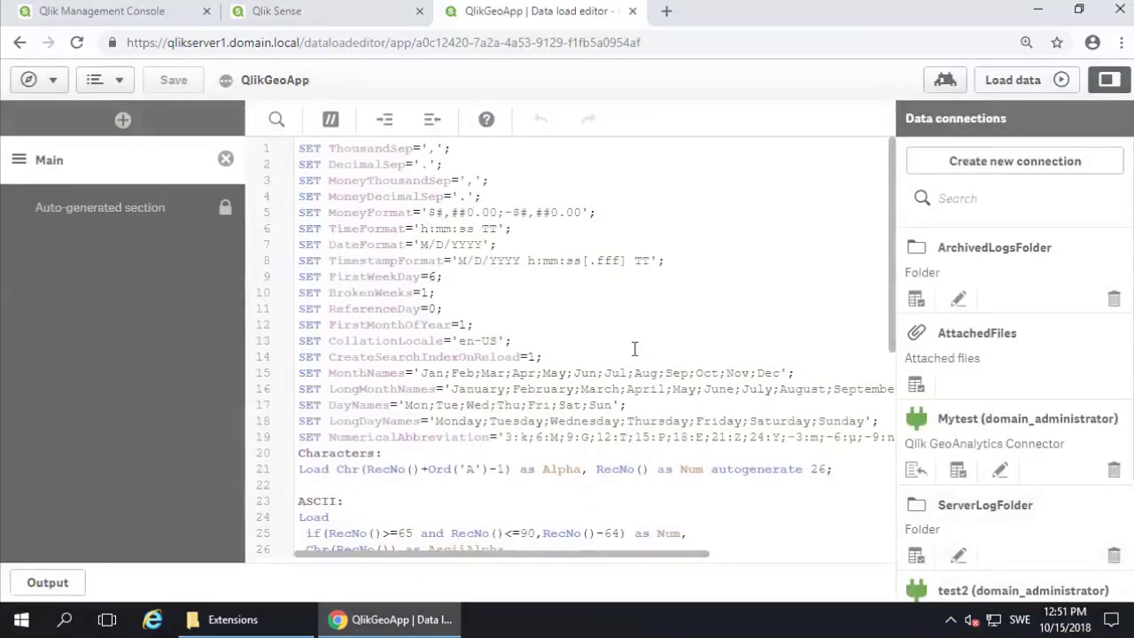